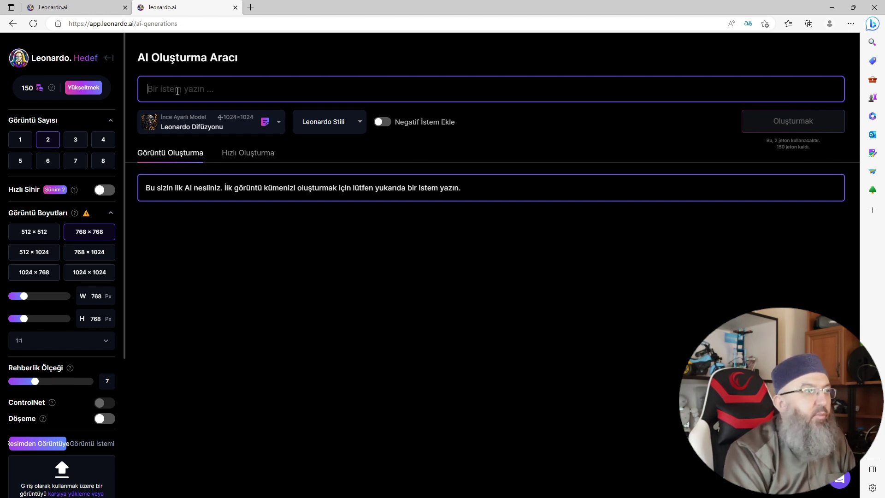
Enter "car" as the image prompt.
type("c")
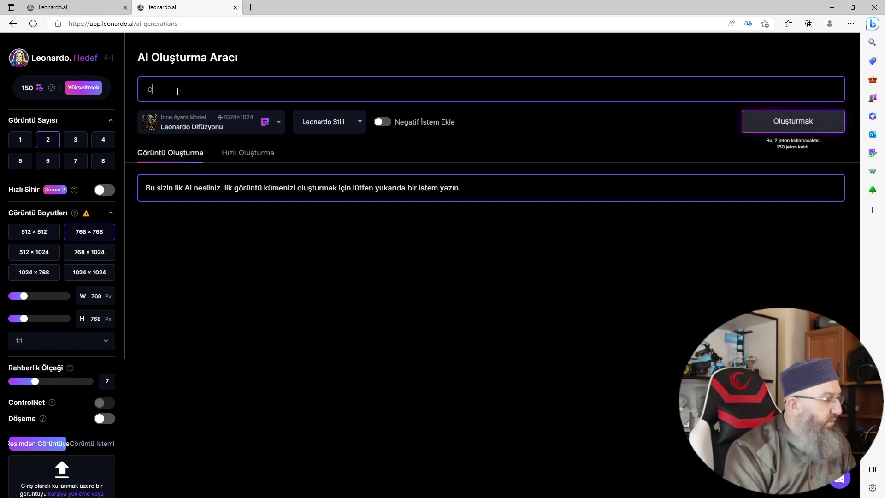
type("ar")
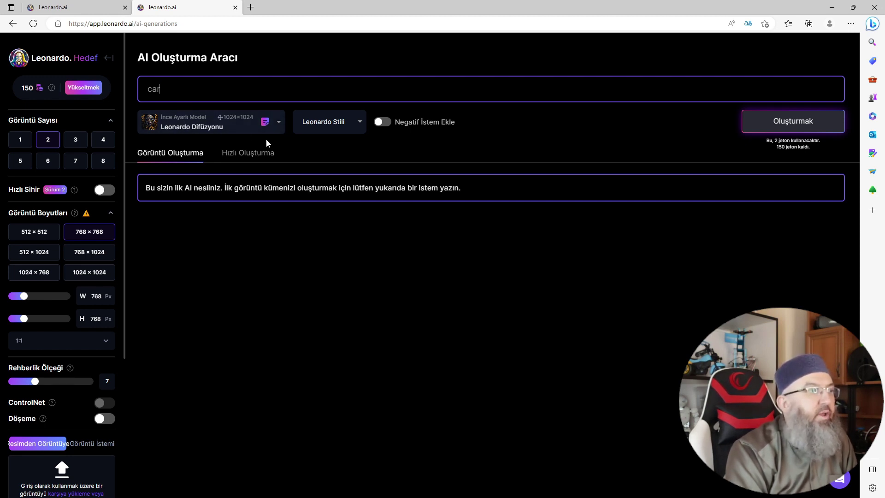
Browse the platform and community models in the custom model picker and review the fine-tuned model list without changing the model.
left_click(278, 122)
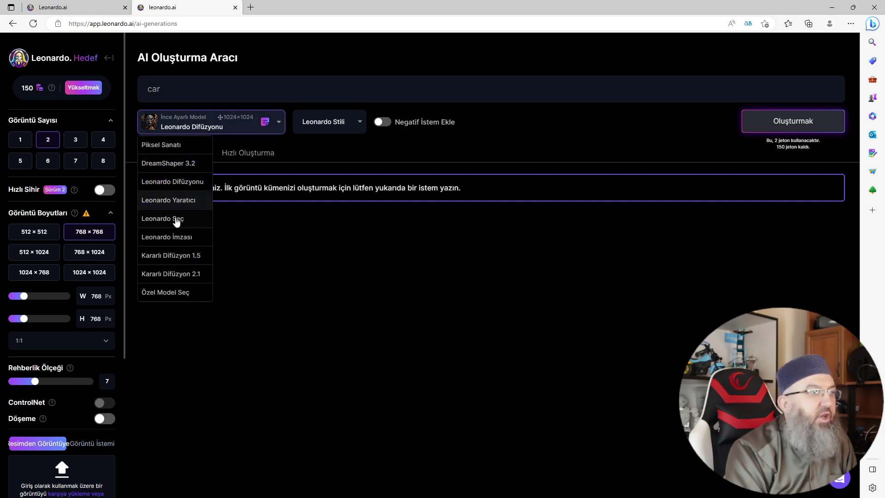
left_click(175, 295)
left_click(328, 115)
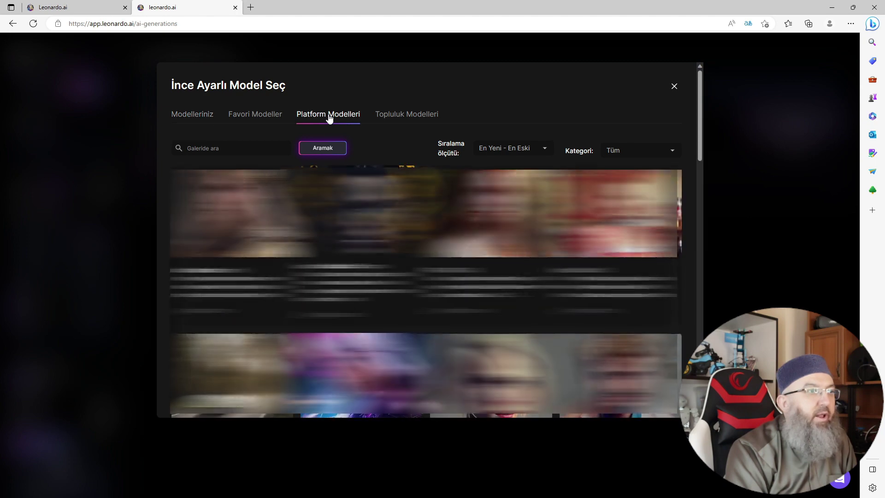
scroll(329, 118, "down", 6)
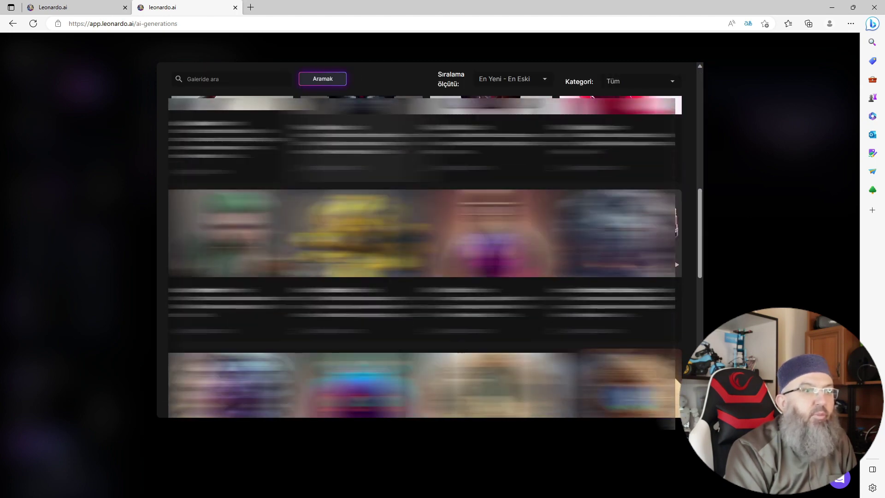
scroll(424, 255, "down", 5)
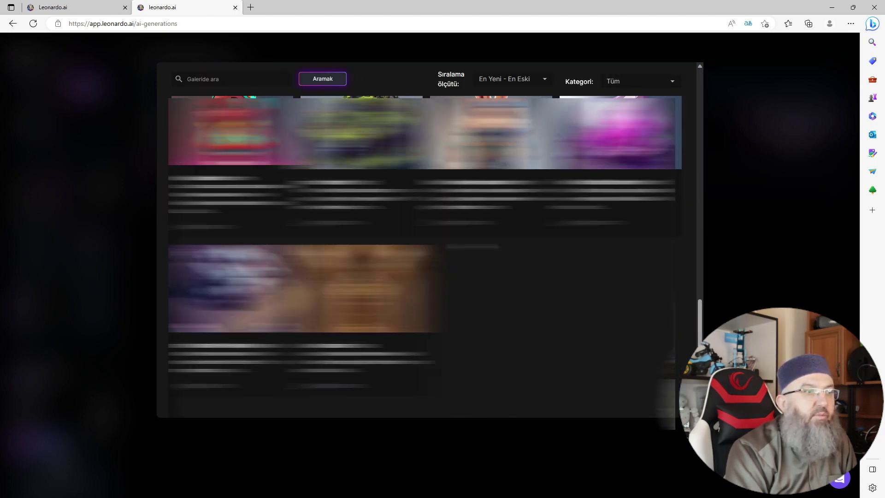
scroll(415, 230, "up", 10)
left_click(406, 113)
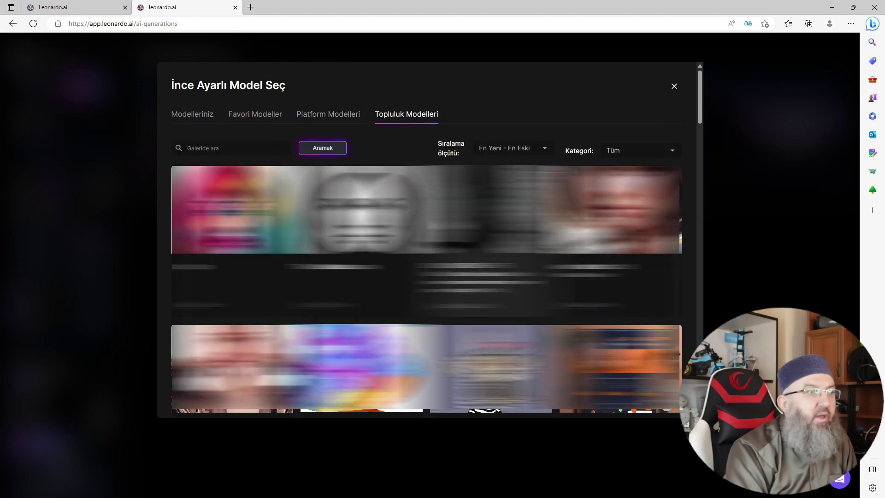
scroll(424, 256, "down", 5)
scroll(425, 256, "up", 4)
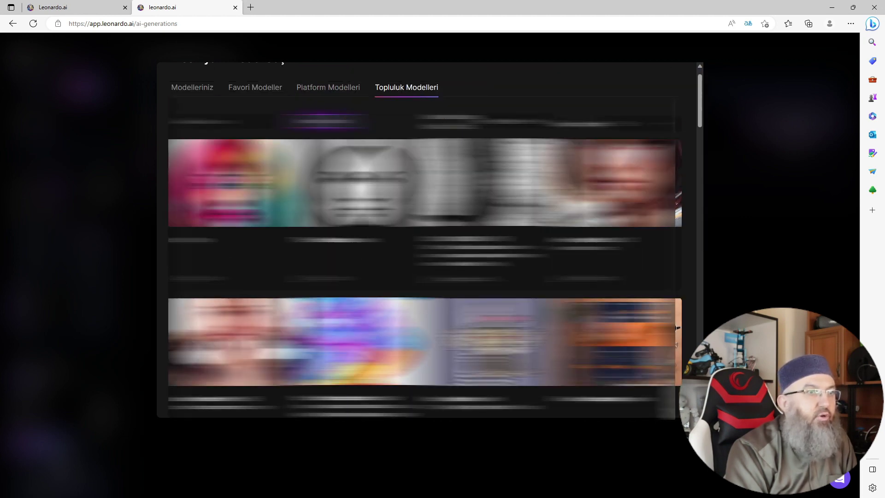
left_click(778, 178)
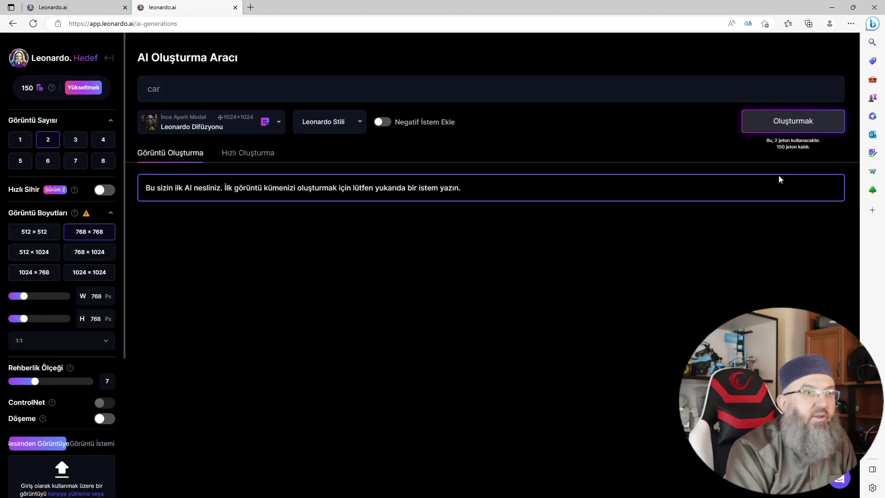
left_click(282, 130)
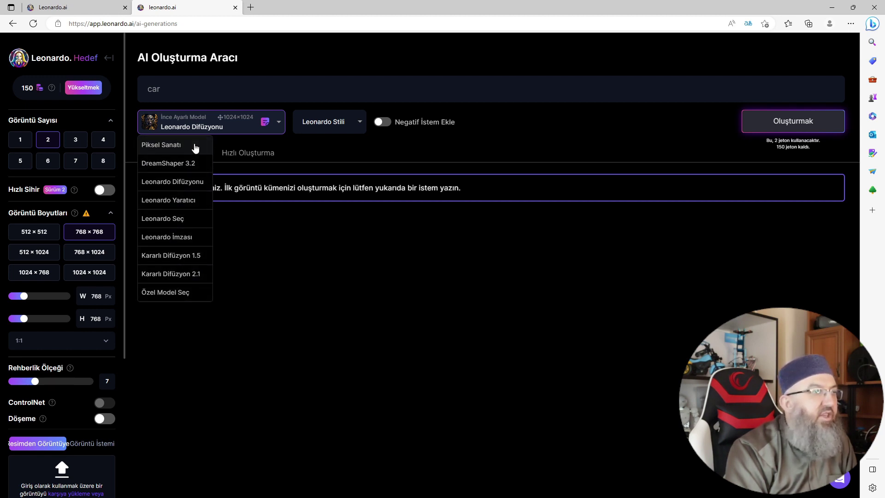
left_click(285, 282)
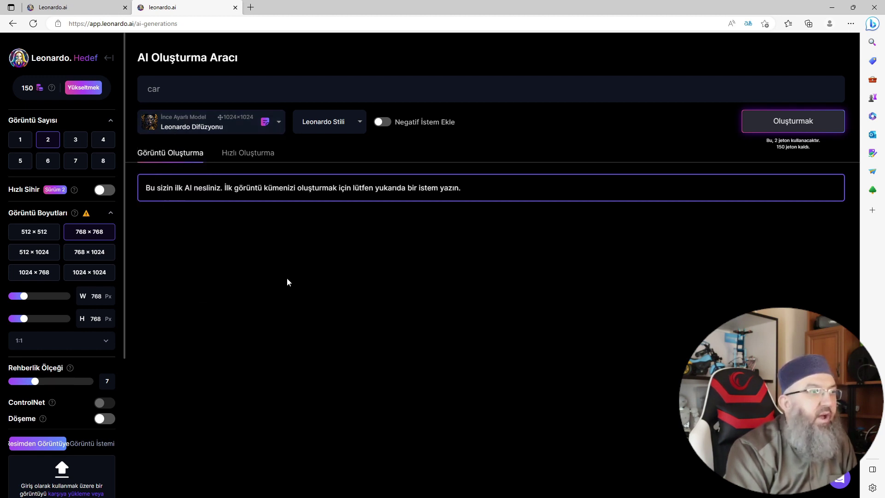
Review the style options, keeping Leonardo Style, and switch the negative prompt on and off again.
left_click(359, 122)
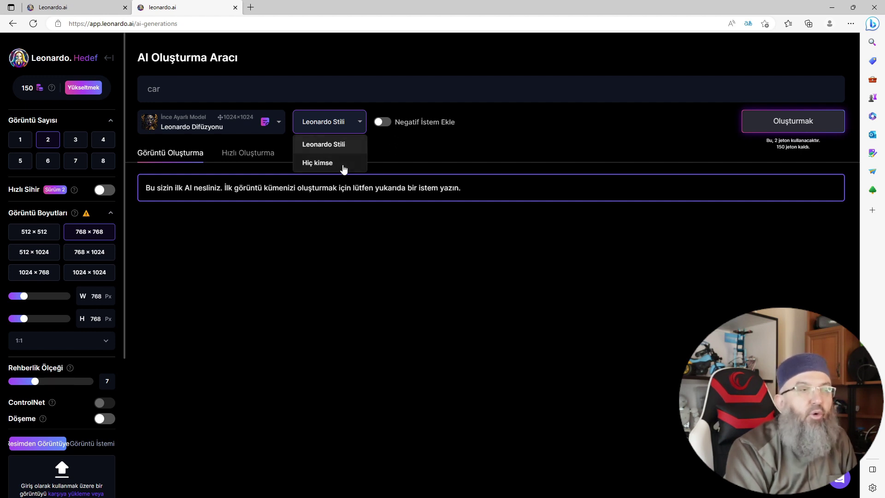
left_click(346, 144)
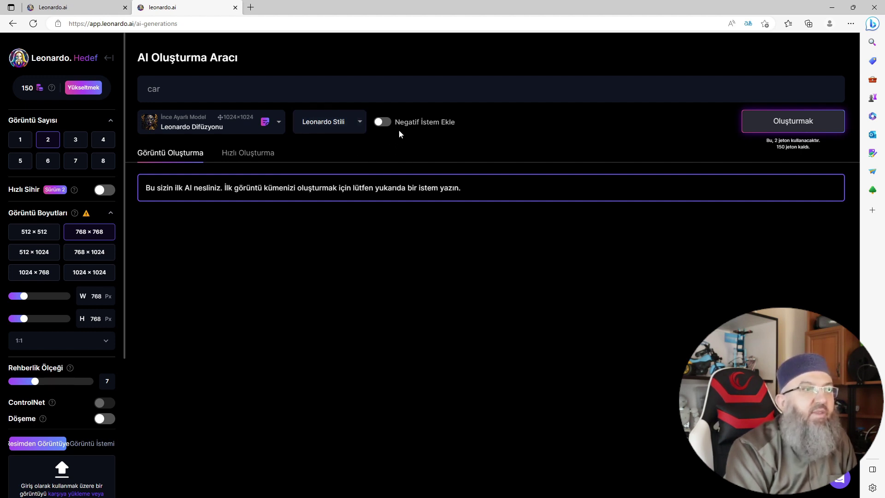
left_click(384, 122)
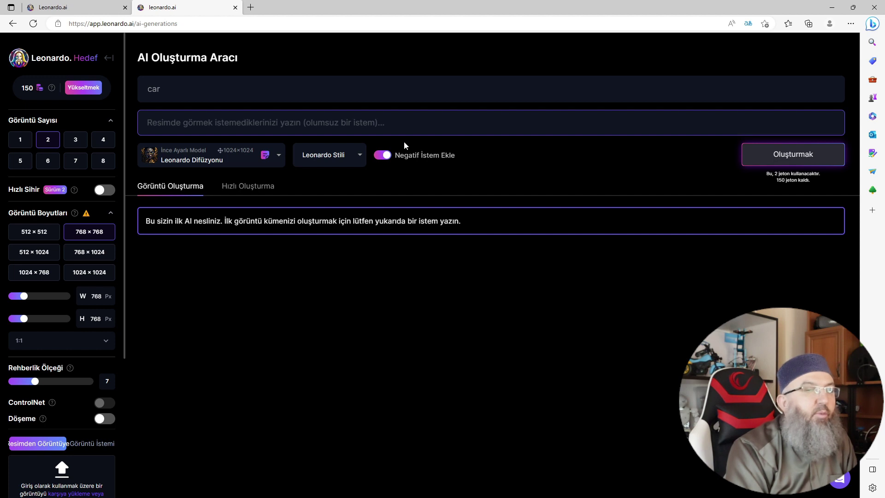
left_click(382, 155)
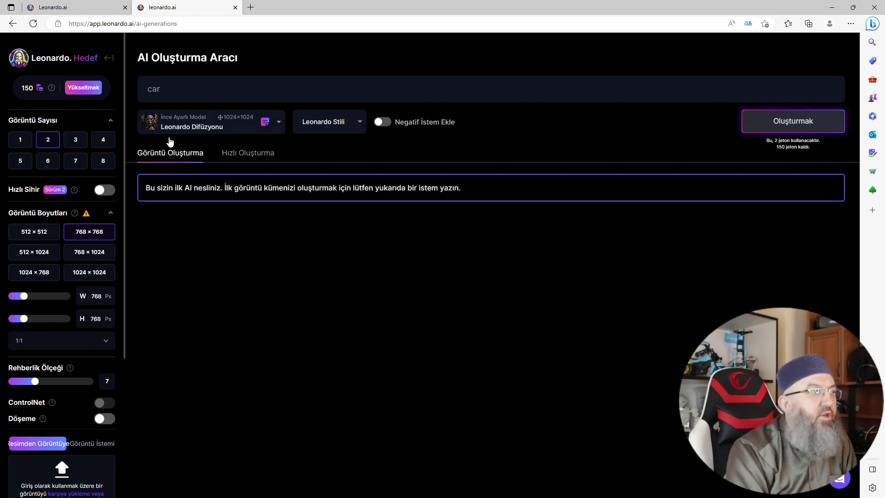
Set the number of images to 1 and reopen the AI Image Generation page.
left_click(20, 140)
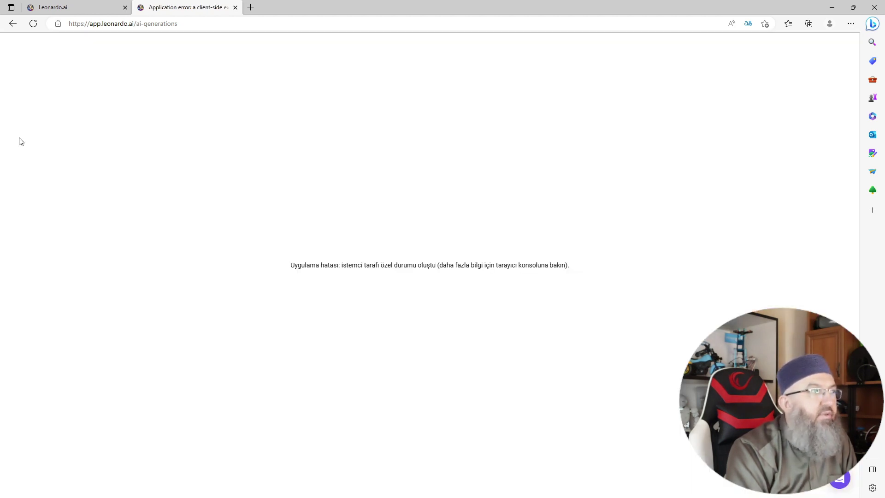
left_click(13, 23)
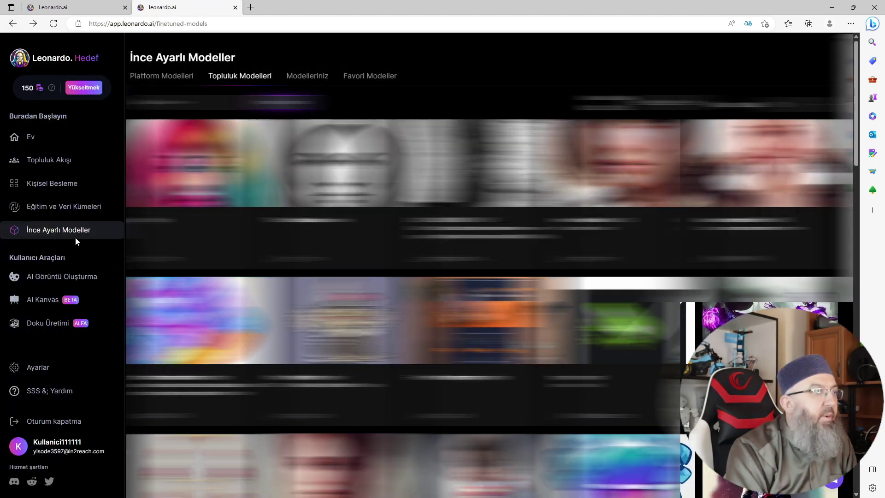
left_click(59, 278)
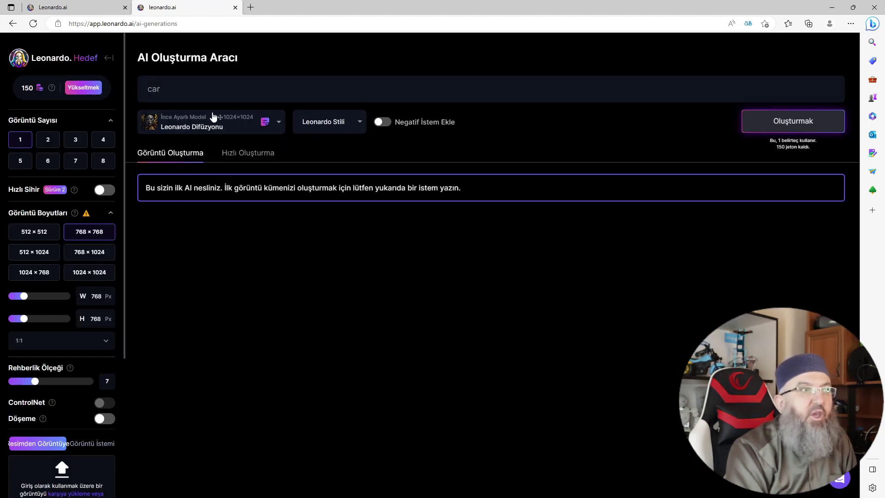
Show the page in its original English and generate 4 images from the "car" prompt.
left_click(747, 24)
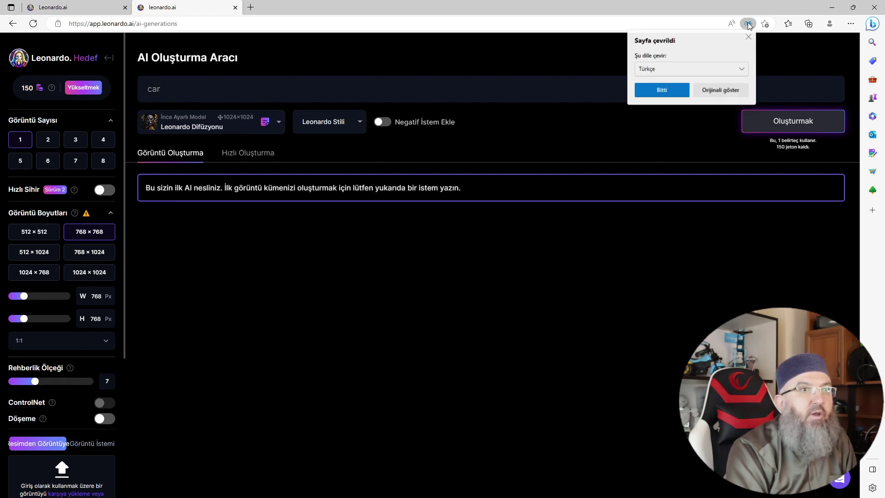
left_click(715, 89)
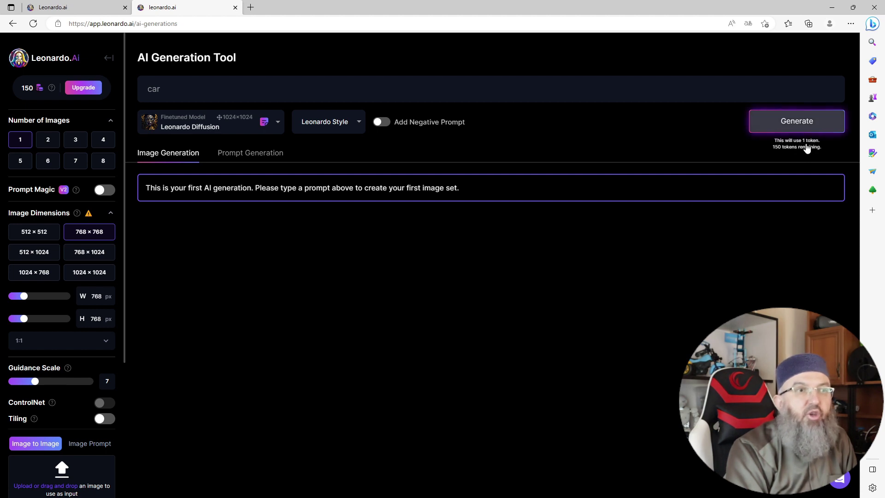
left_click(103, 140)
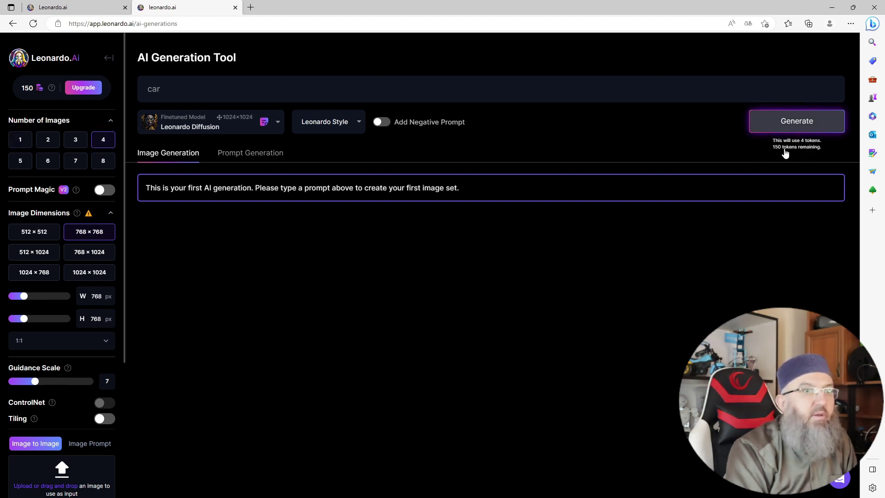
left_click(800, 127)
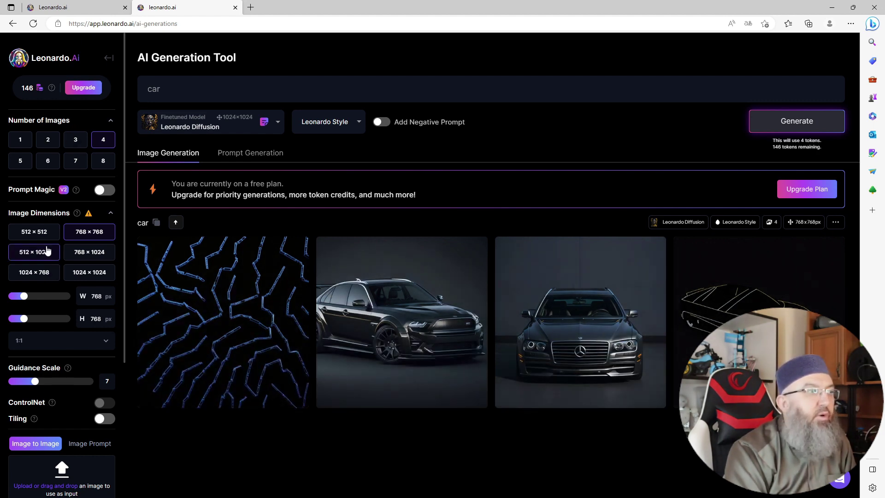
Set the number of images to 2 and open the Prompt Generation tool with the page translated into Turkish.
left_click(47, 139)
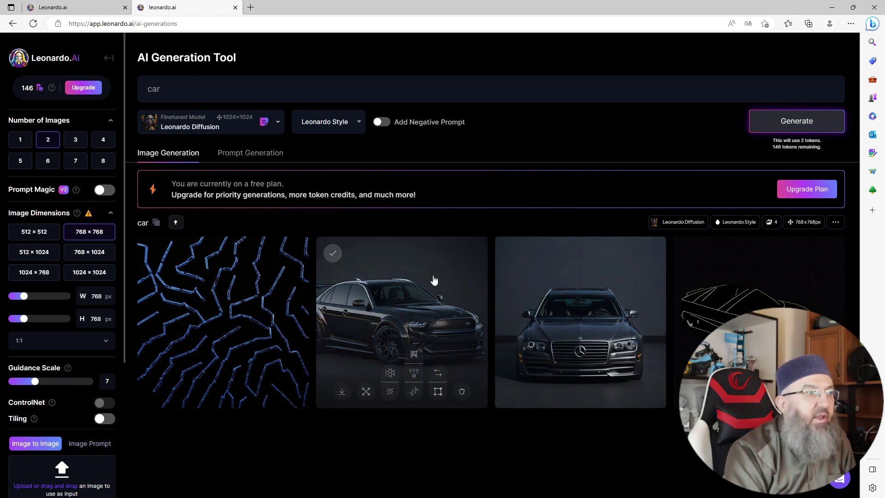
left_click(248, 155)
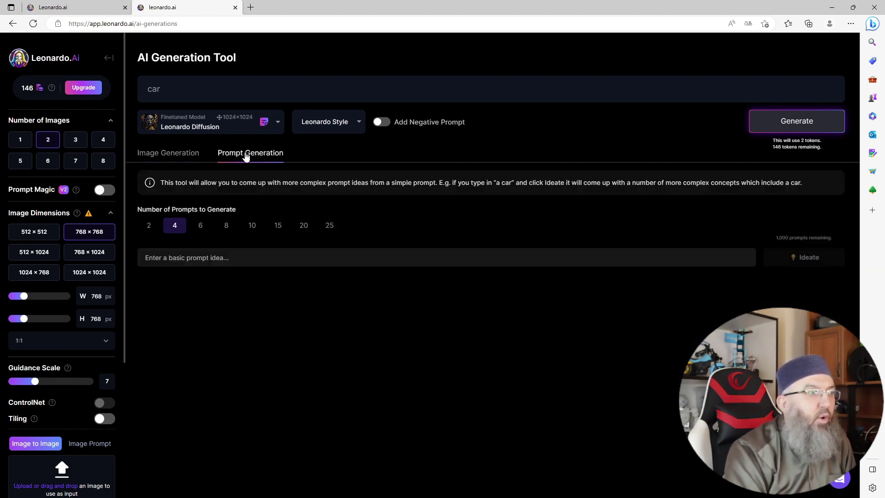
left_click(749, 23)
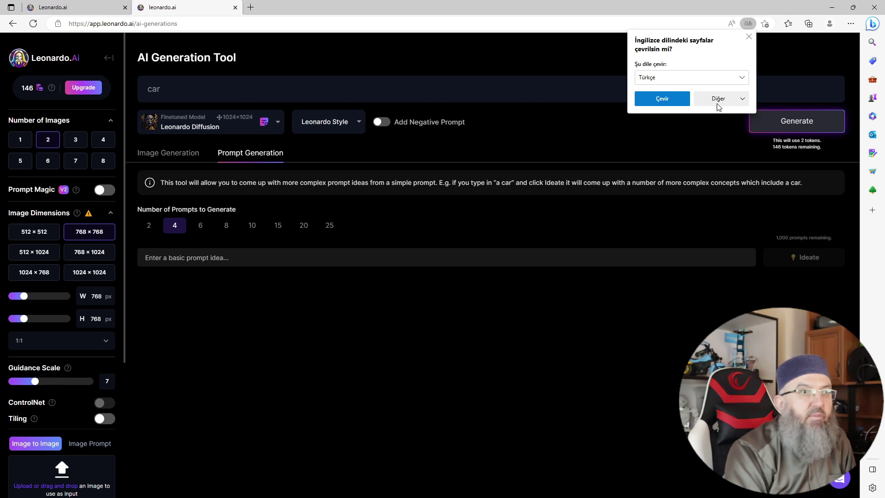
left_click(666, 102)
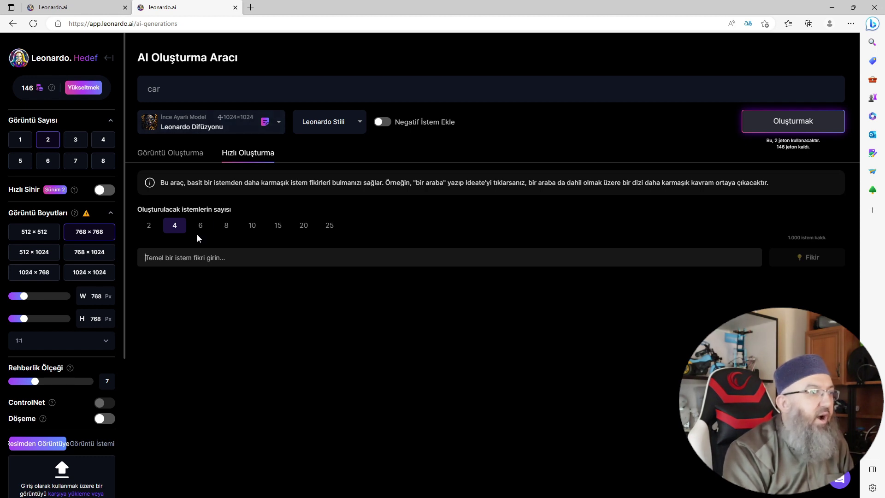
Generate 4 prompt ideas from the basic idea "car".
type("car")
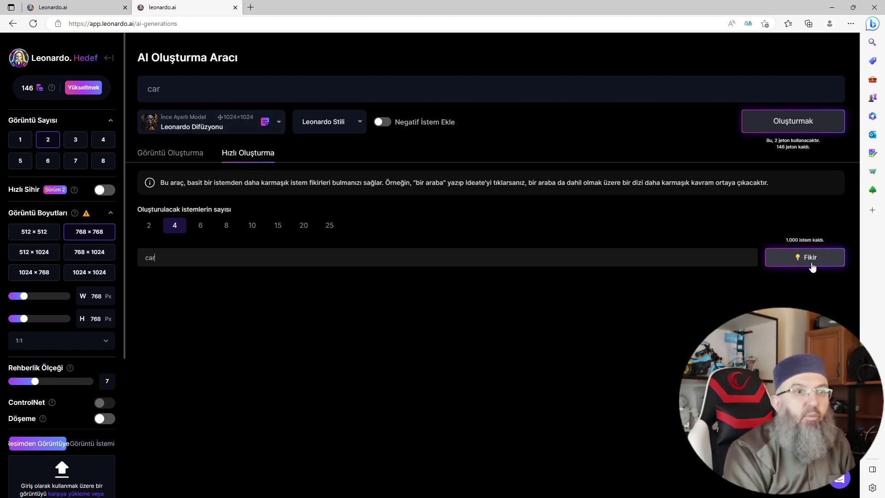
left_click(805, 258)
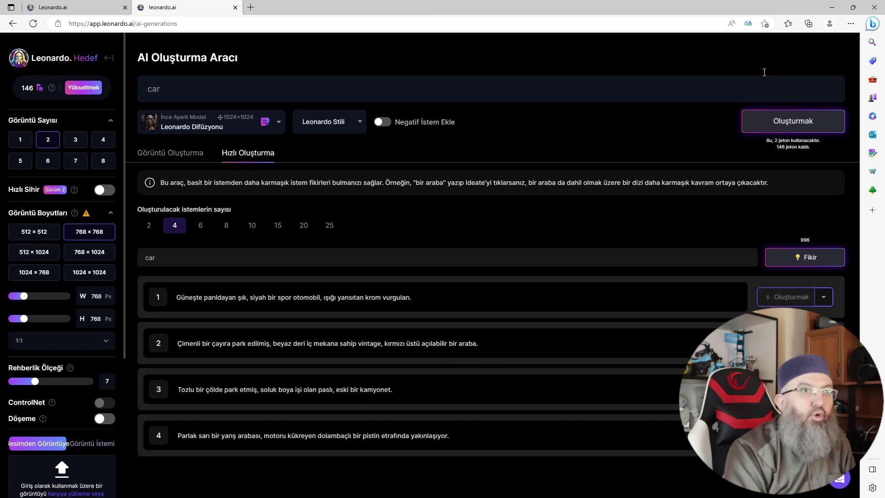
Compare the suggested prompts in English and Turkish, finishing with the page in its original English.
left_click(749, 24)
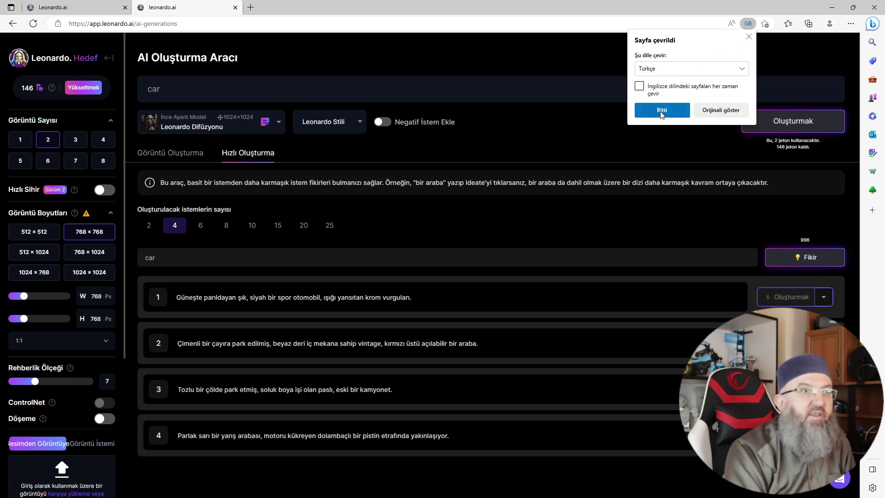
left_click(721, 111)
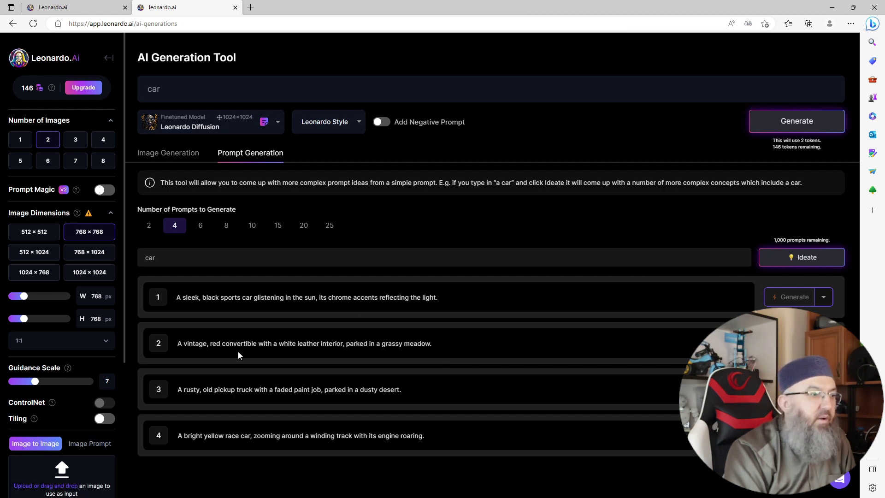
left_click(748, 24)
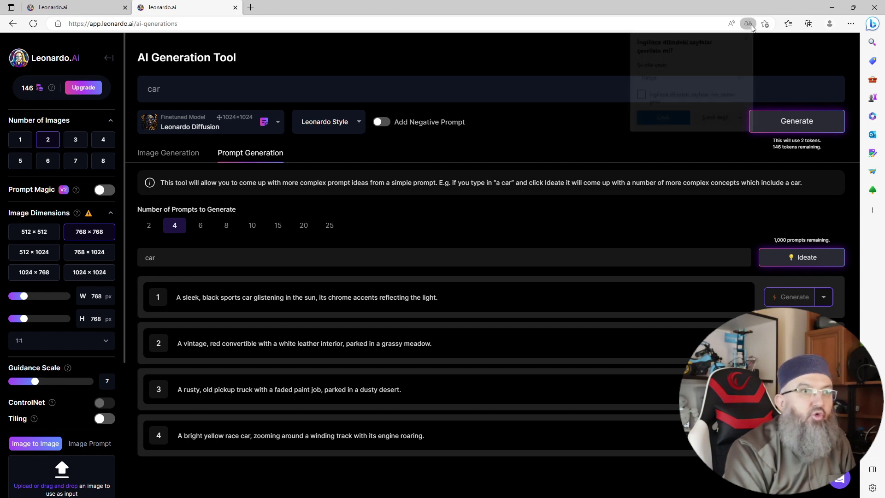
left_click(670, 122)
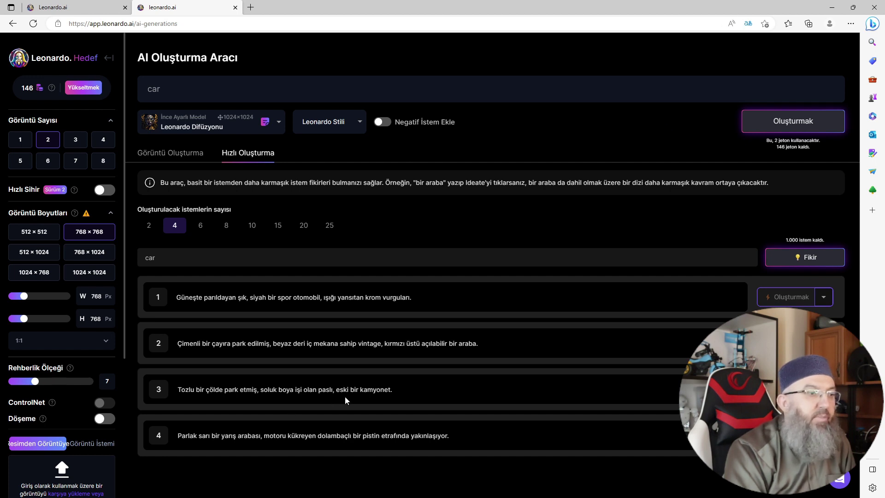
left_click(749, 24)
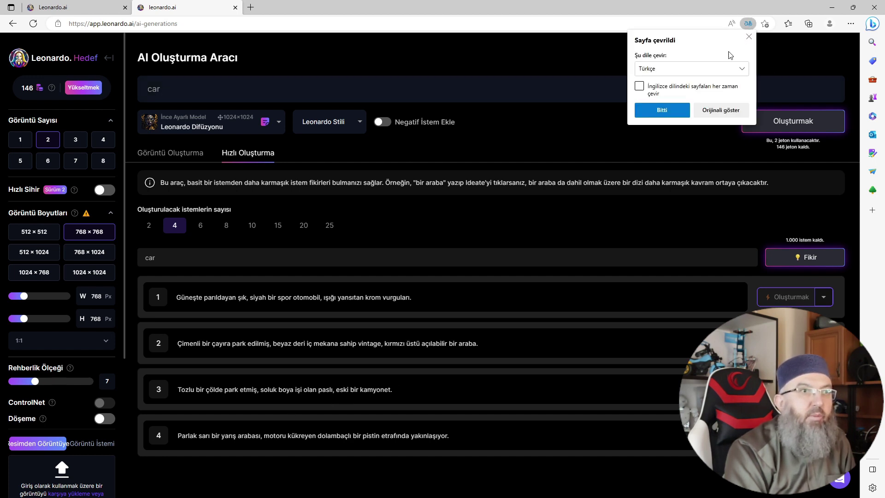
left_click(720, 109)
Replace the "car" prompt with the suggested "A rusty, old pickup truck with a faded paint job, parked in a dusty desert." and return to Image Generation.
triple_click(283, 389)
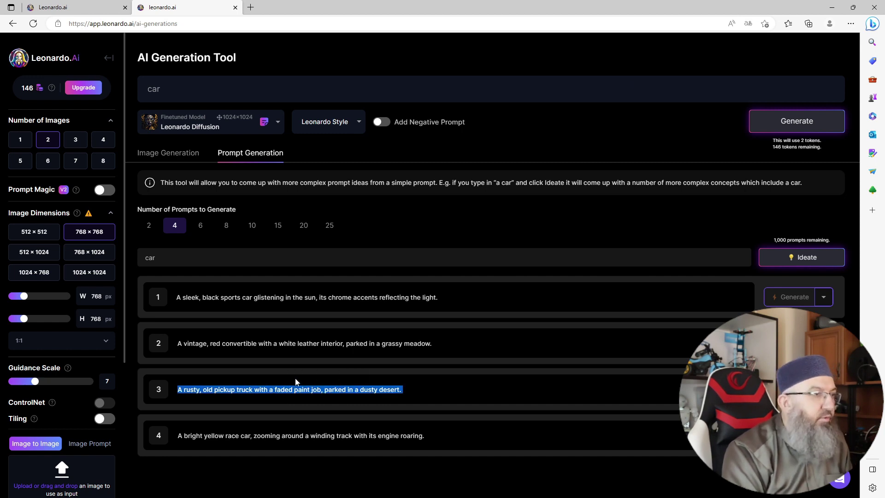
key("ctrl+c")
left_click(166, 91)
key("ctrl+a")
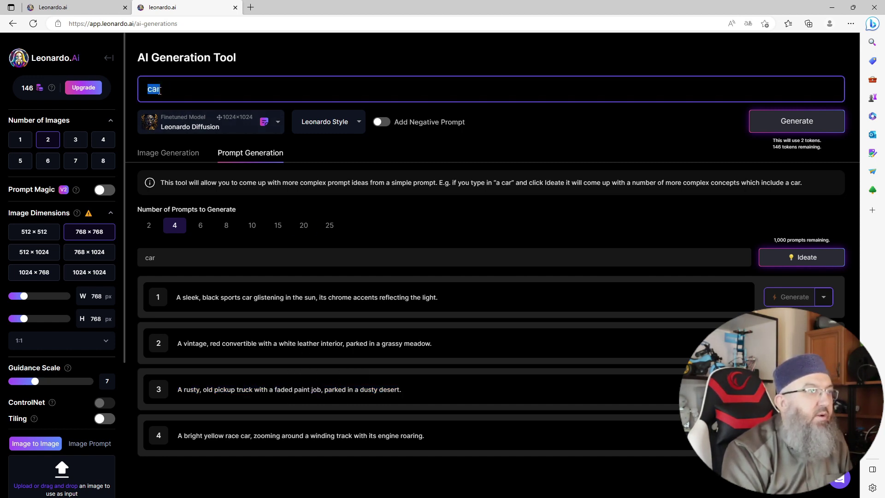
key("ctrl+v")
left_click(191, 154)
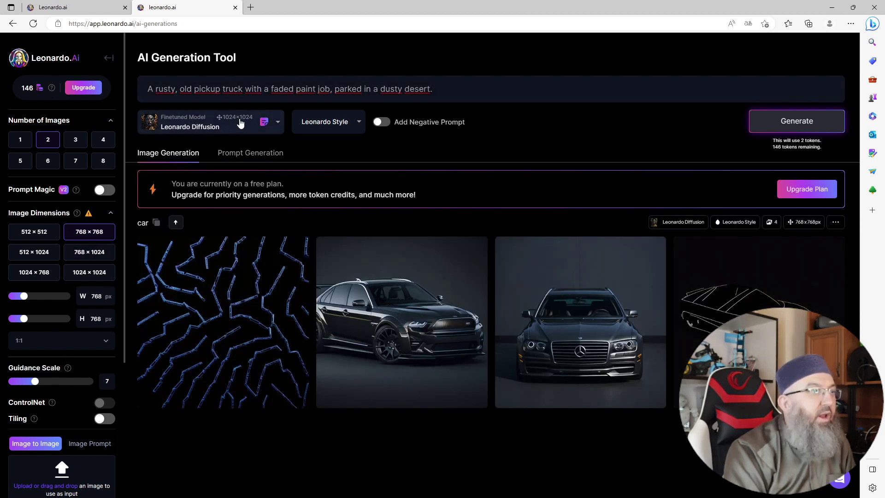
Set the image dimensions to 1024 × 1024 and generate the 2 images from the pickup truck prompt.
left_click(86, 273)
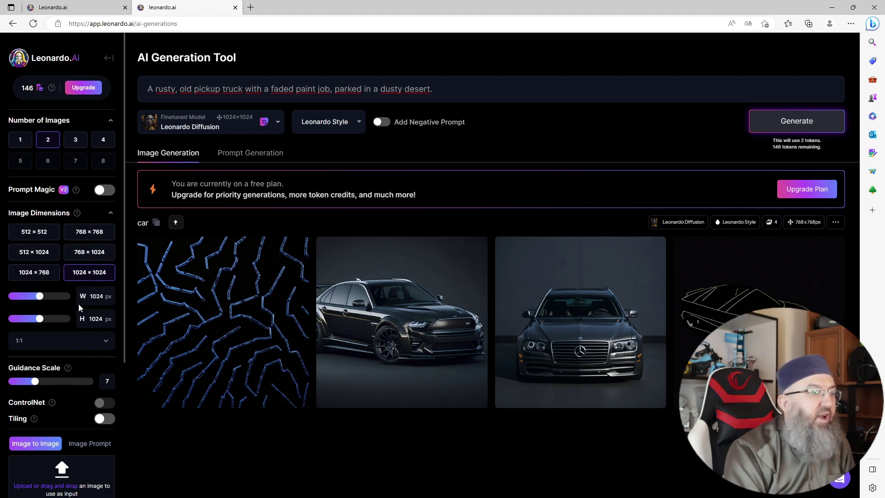
left_click(41, 251)
left_click(28, 233)
left_click(85, 273)
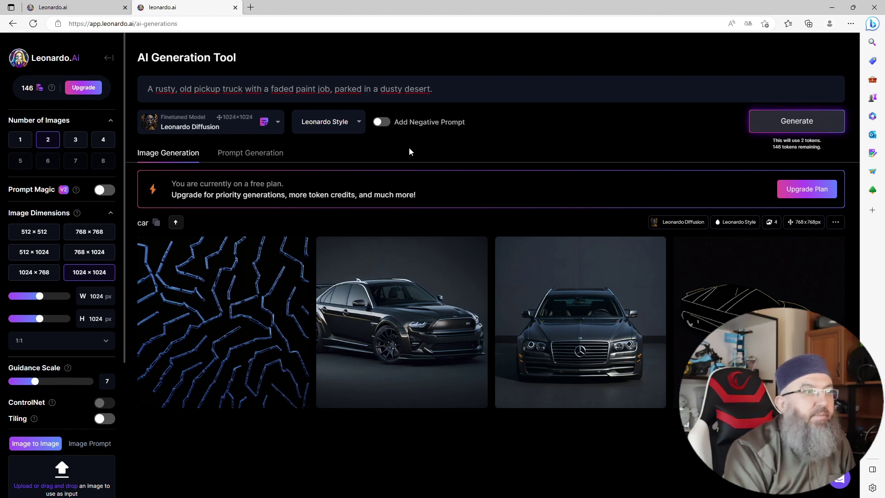
left_click(797, 121)
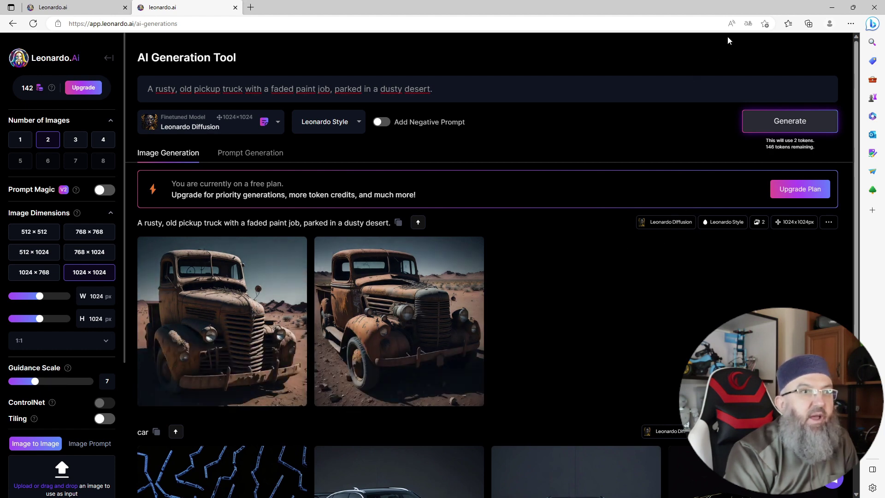
Turn on Prompt Magic, checking its options in Turkish, and generate 2 more pickup truck images with the page in English.
left_click(748, 24)
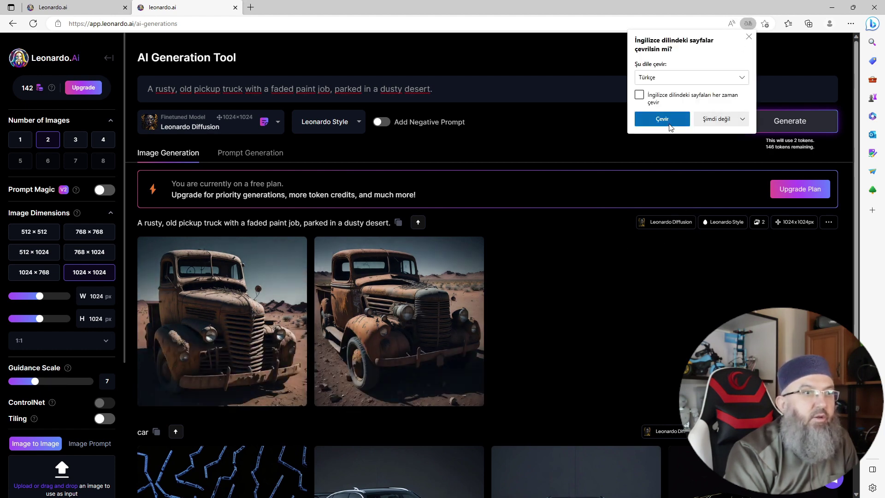
left_click(662, 119)
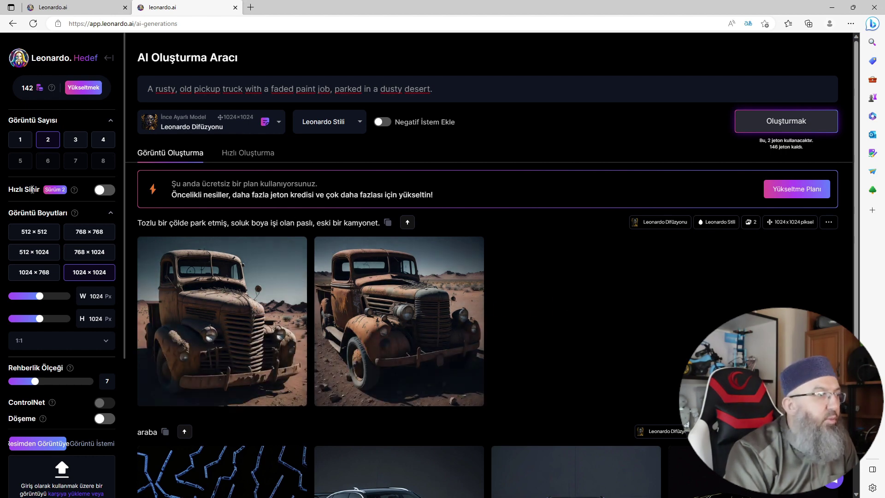
left_click(105, 191)
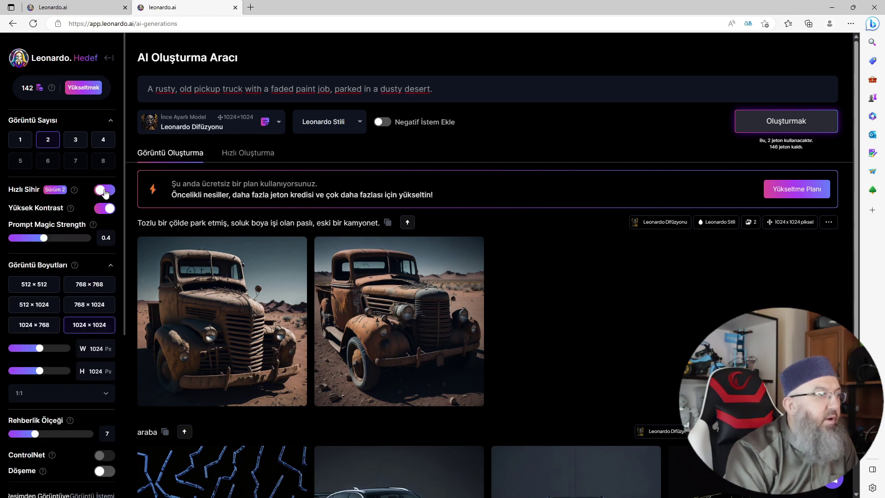
mouse_move(75, 194)
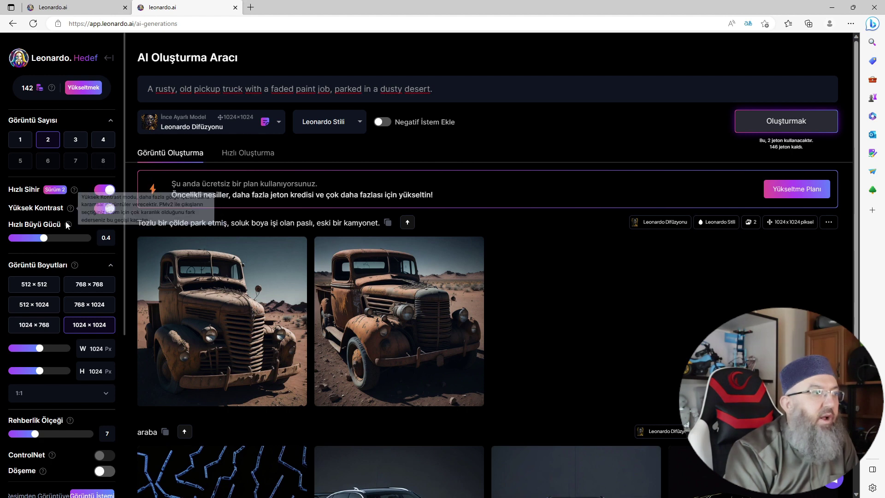
mouse_move(69, 229)
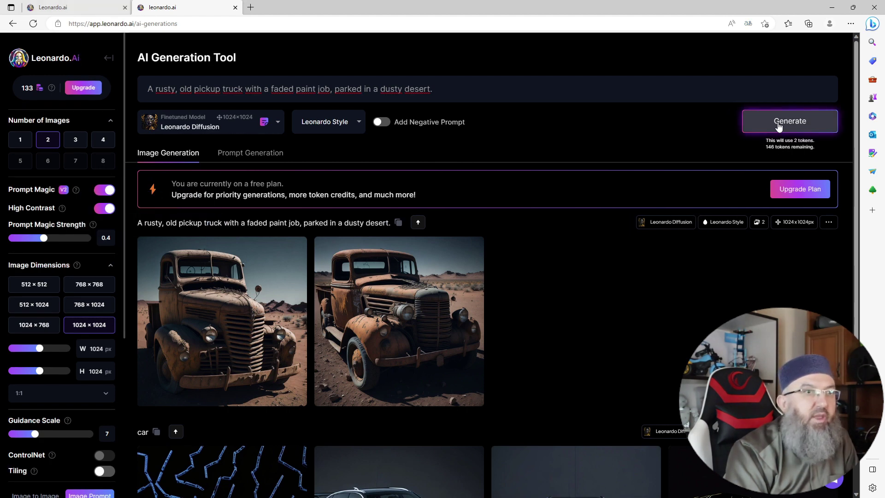
left_click(778, 124)
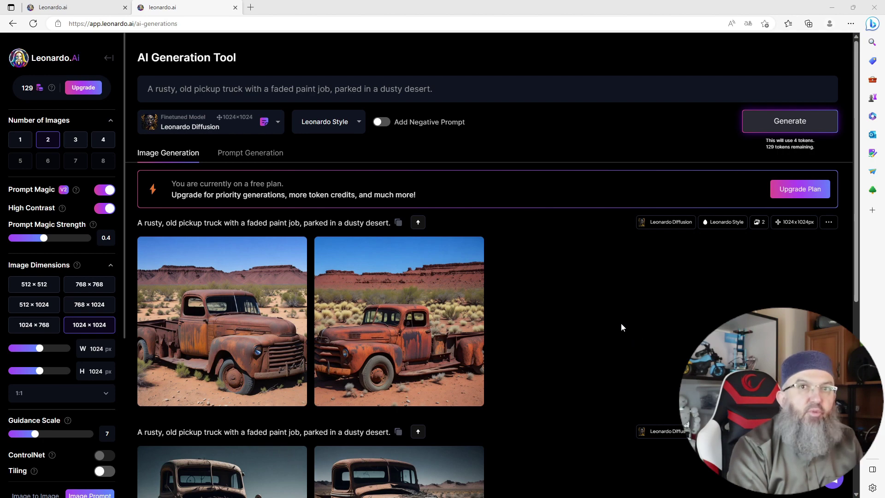
scroll(621, 323, "down", 3)
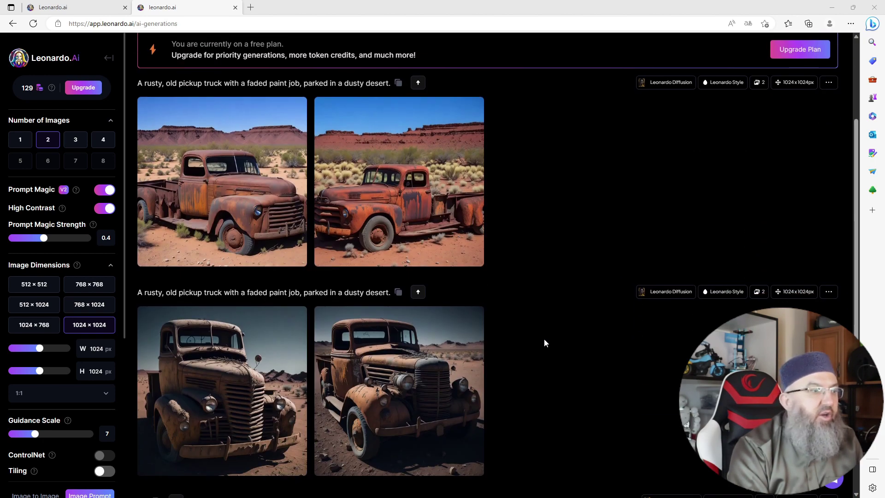
scroll(567, 328, "up", 3)
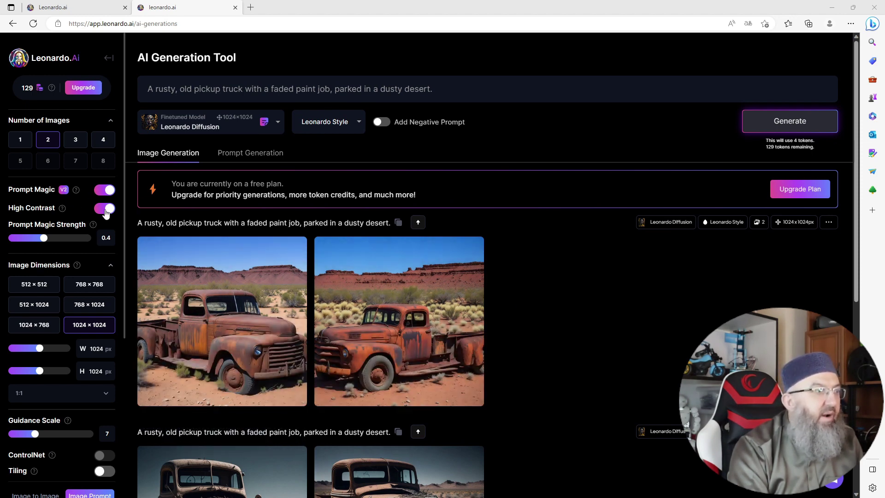
Translate the page into Turkish and read the High Contrast explanation, switching High Contrast off and on again.
left_click(105, 209)
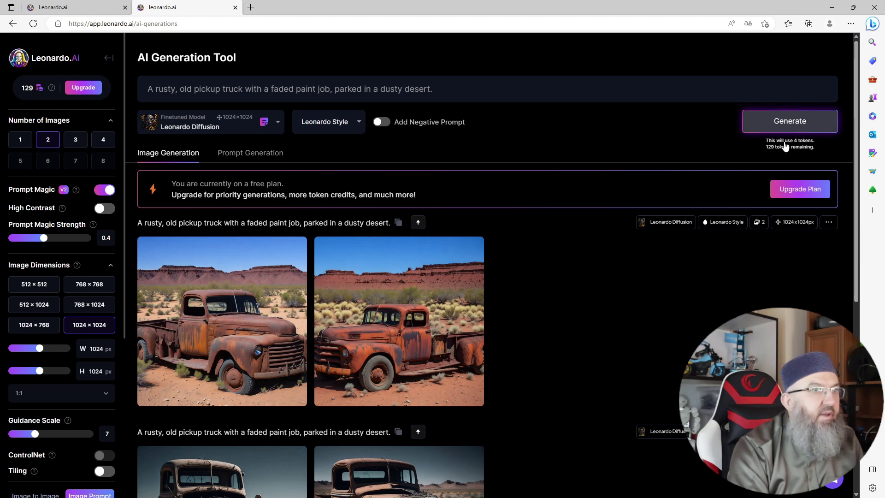
left_click(748, 23)
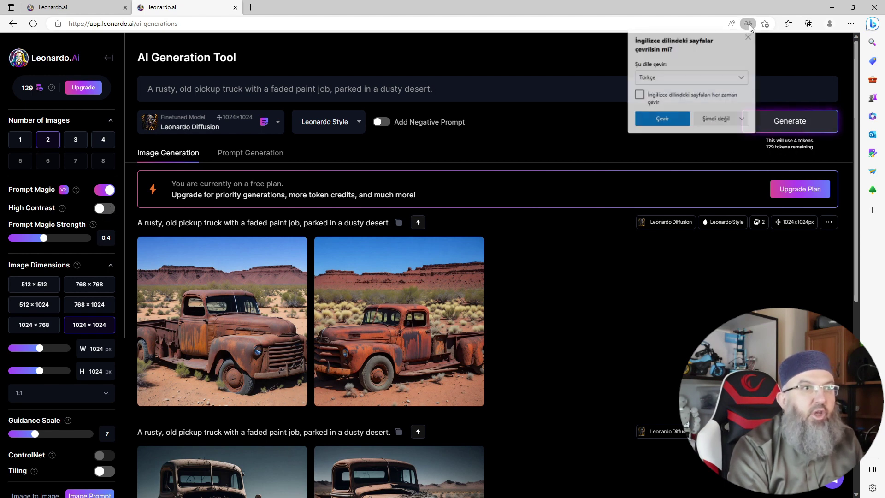
left_click(672, 121)
mouse_move(70, 209)
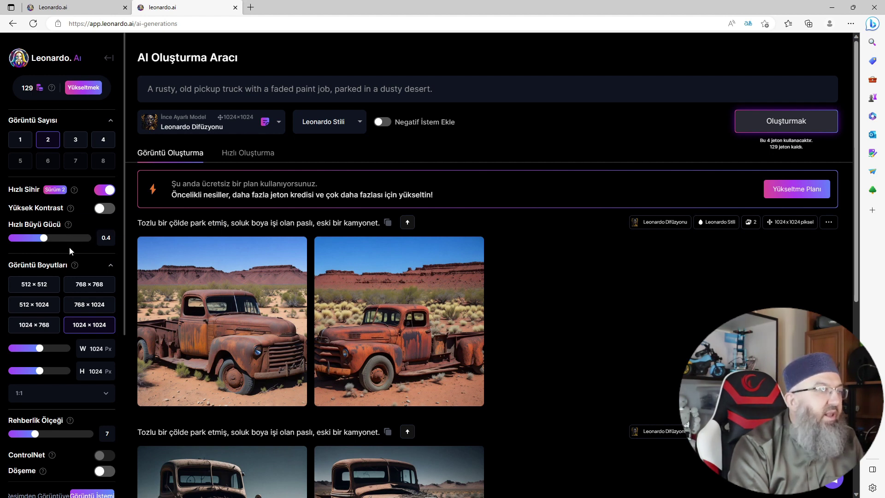
left_click(105, 208)
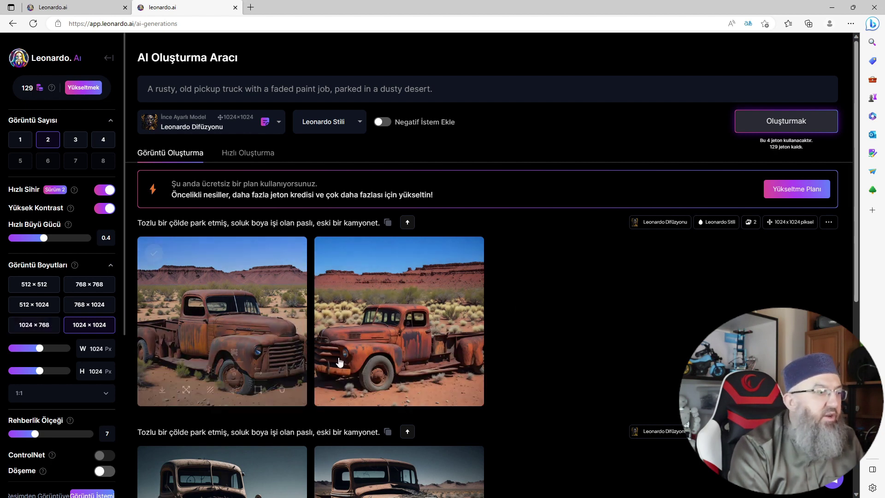
Try the 1024 × 768 image size with its aspect ratio options and restore 1024 × 1024.
left_click_drag(40, 348, 23, 371)
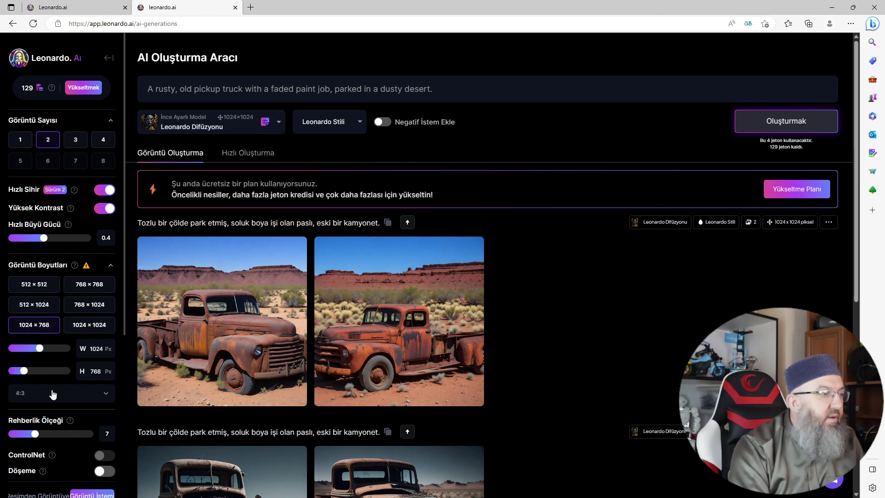
left_click(48, 395)
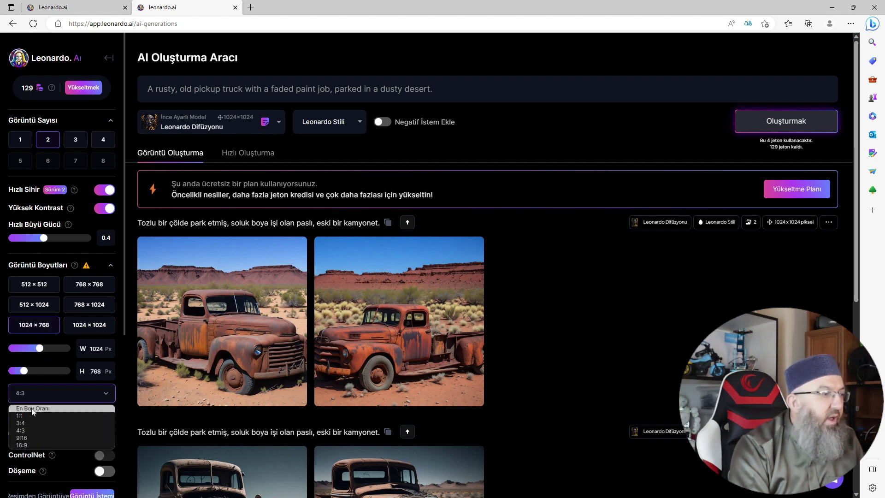
left_click(91, 326)
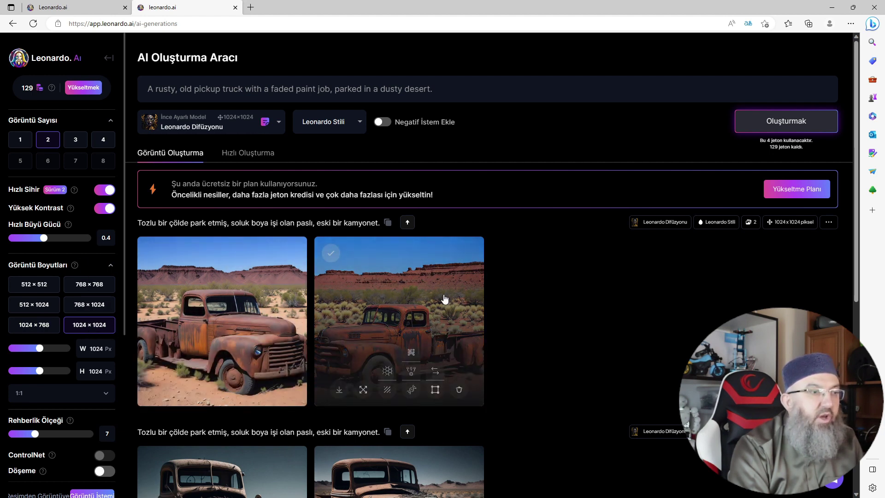
View the second Prompt Magic truck image in the canvas editor and return to the AI image generation page.
mouse_move(373, 311)
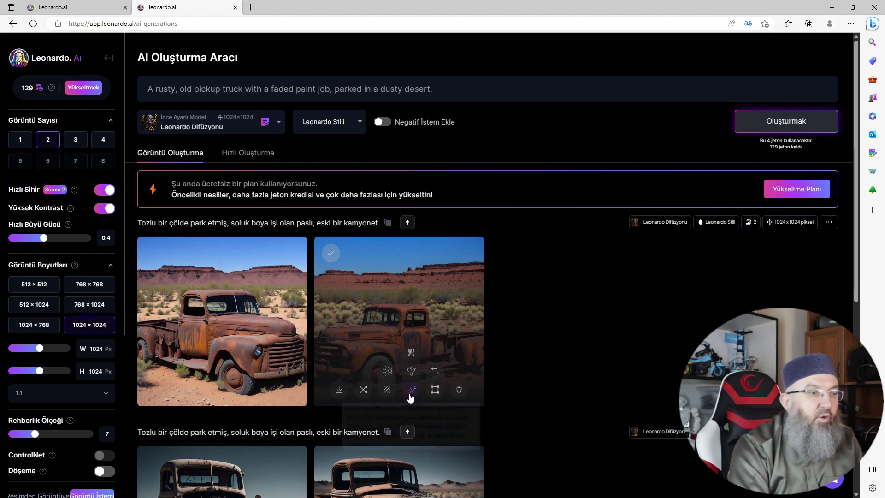
left_click(436, 391)
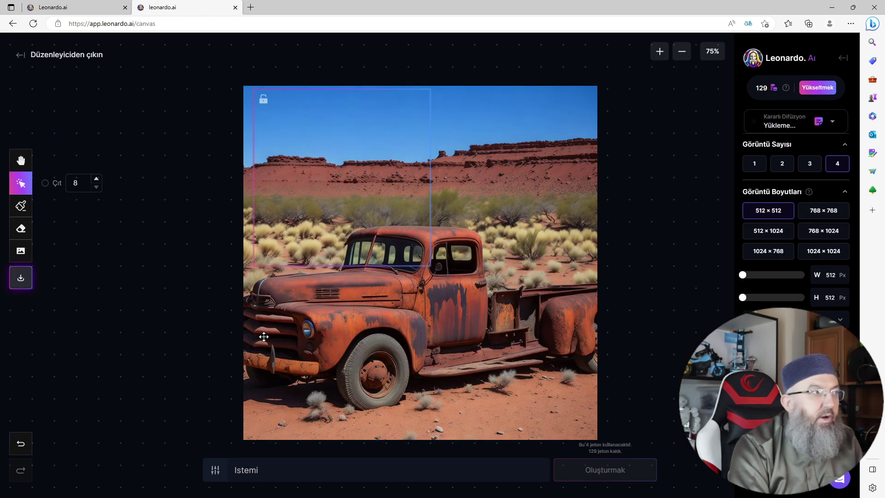
left_click(20, 57)
left_click(470, 82)
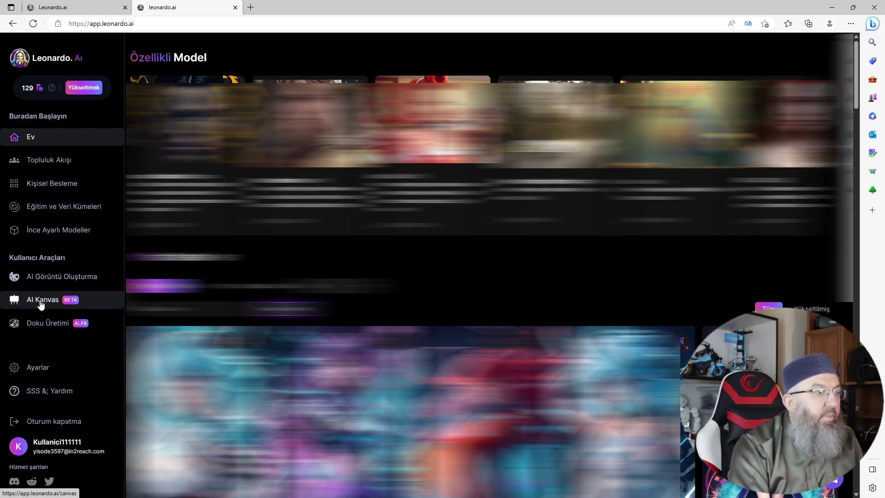
left_click(57, 276)
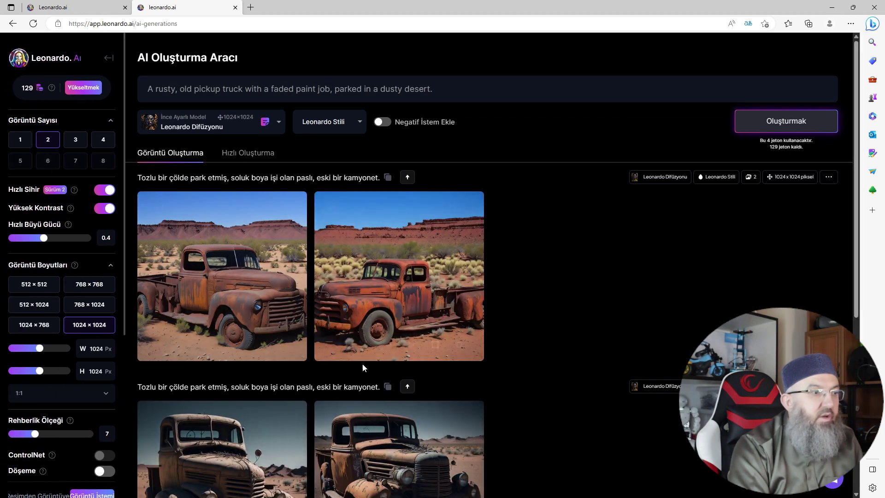
Try using the second Prompt Magic truck image as the image-to-image input and remove it again.
mouse_move(450, 322)
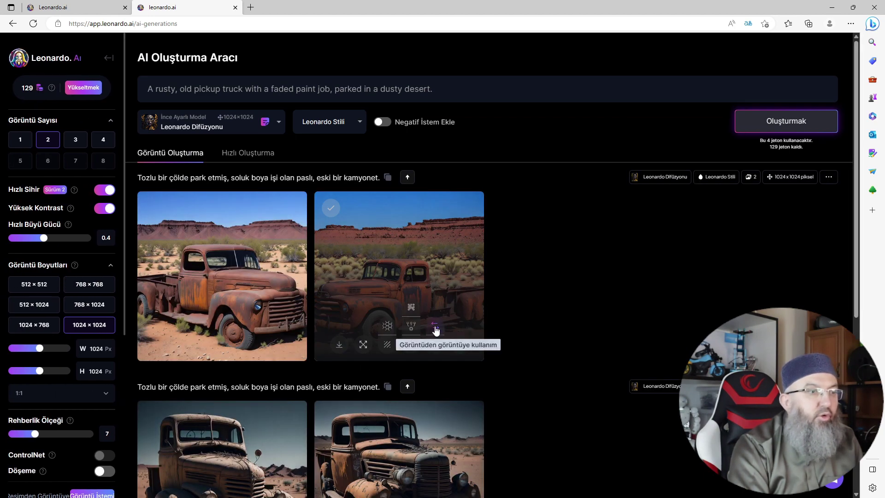
scroll(25, 374, "down", 5)
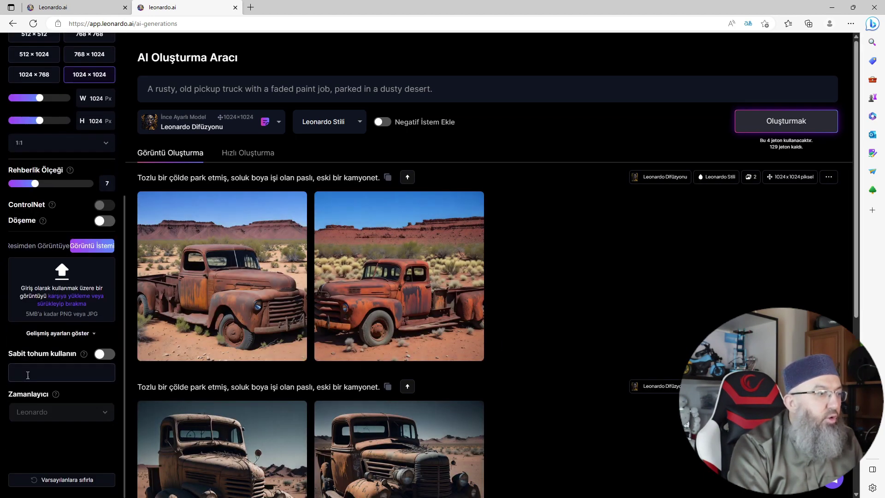
scroll(28, 375, "down", 2)
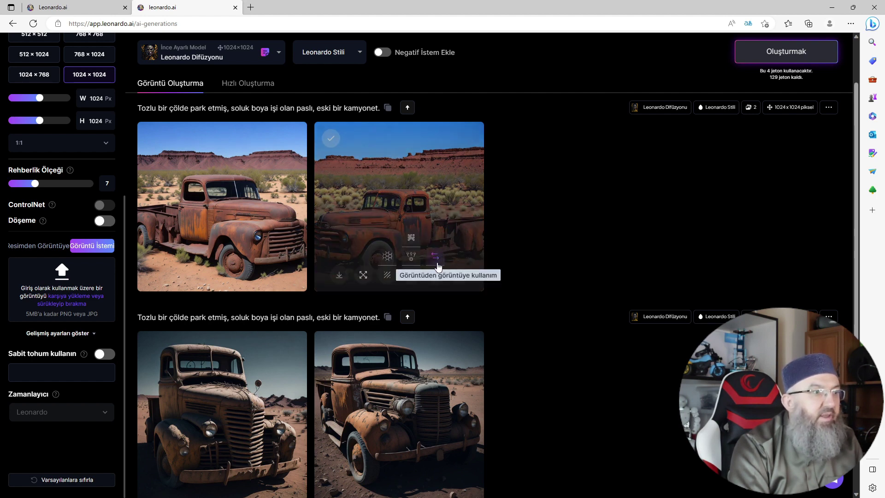
left_click(436, 256)
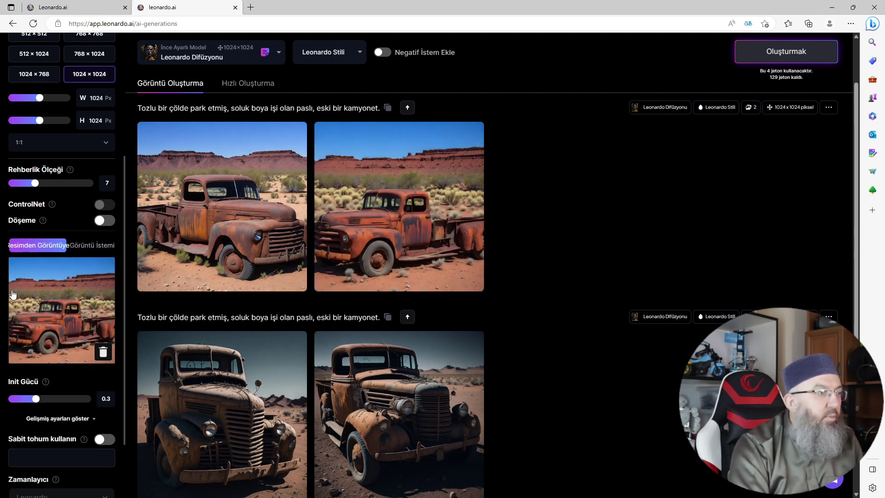
left_click(103, 352)
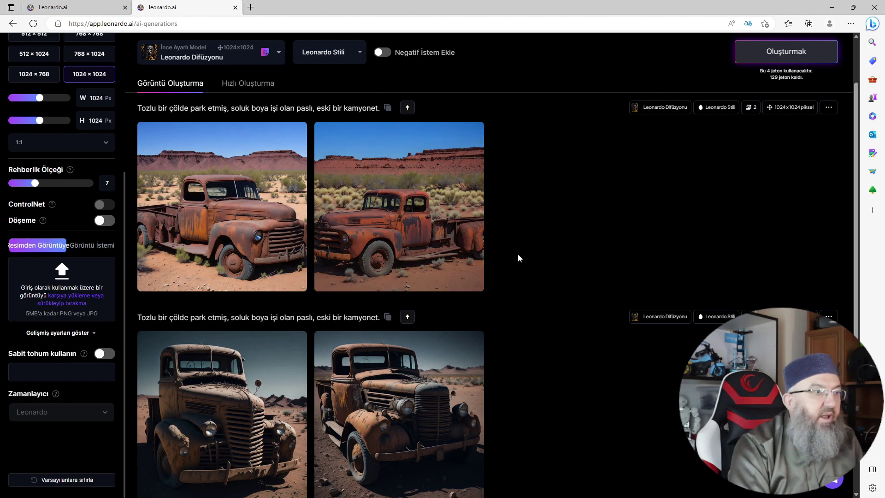
Start the HD Smooth, alternative and remaining adjacent upscaler on the newest generation's second truck image, check its available versions and close the view.
left_click(424, 180)
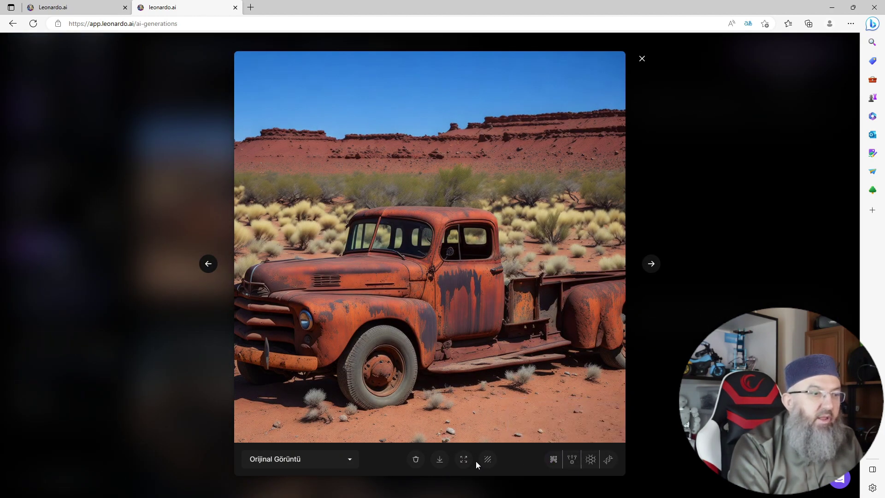
left_click(591, 460)
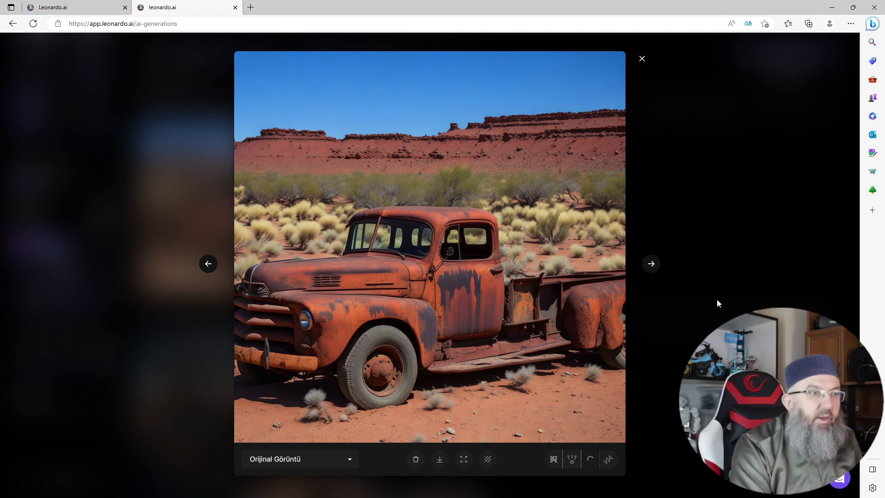
left_click(572, 460)
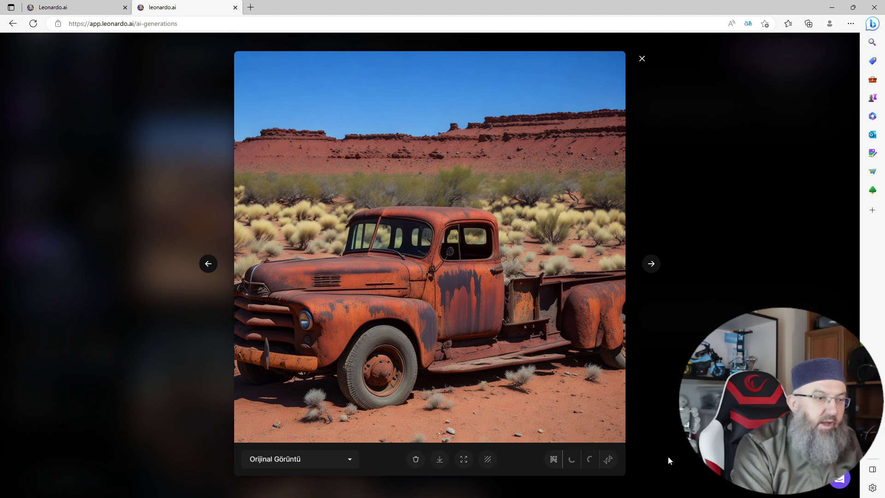
left_click(554, 459)
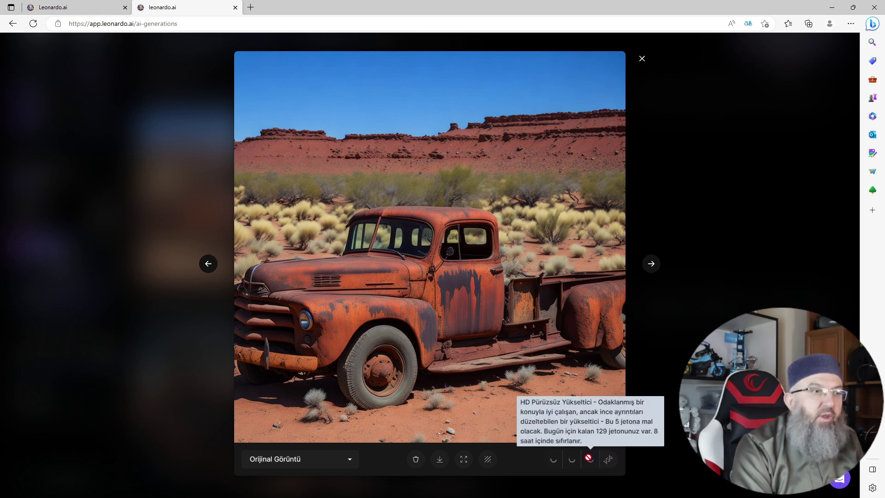
left_click(350, 460)
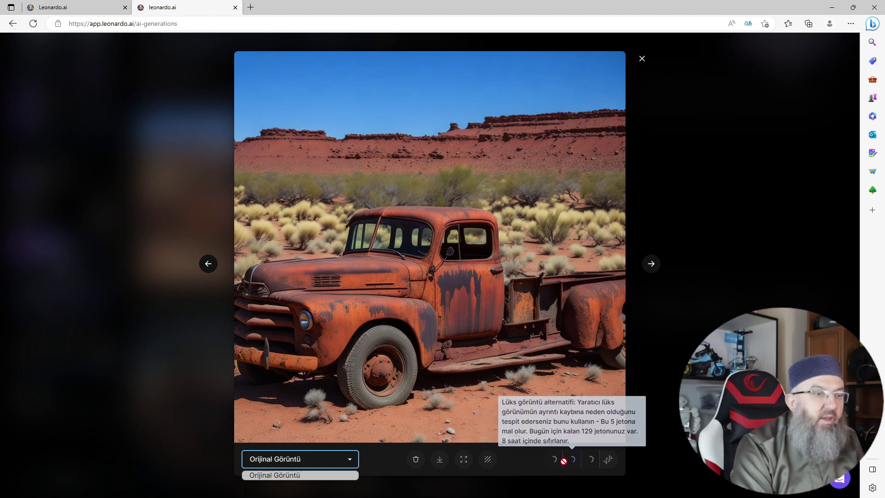
left_click(642, 59)
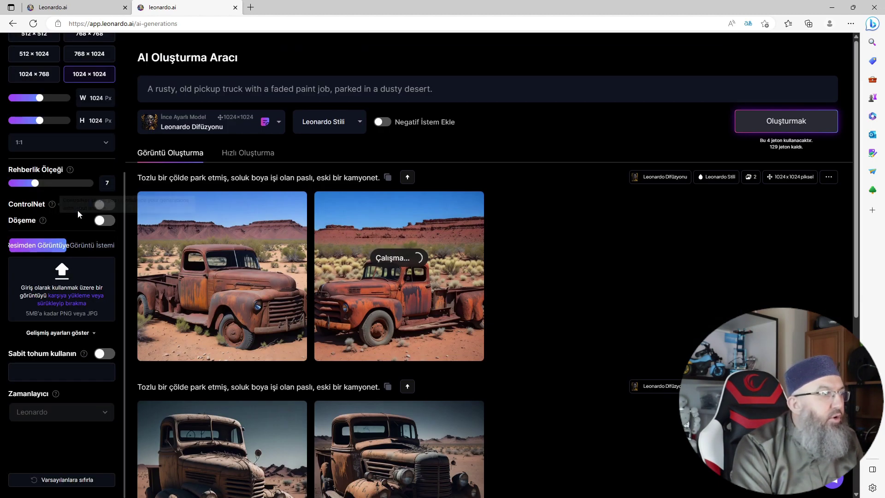
Set the newest generation's first truck image as the image-to-image input and review its settings.
scroll(77, 210, "up", 4)
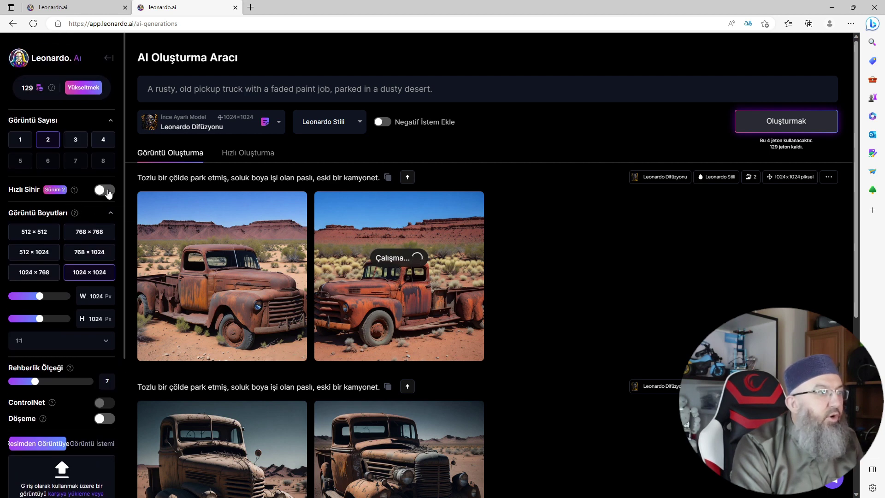
mouse_move(237, 275)
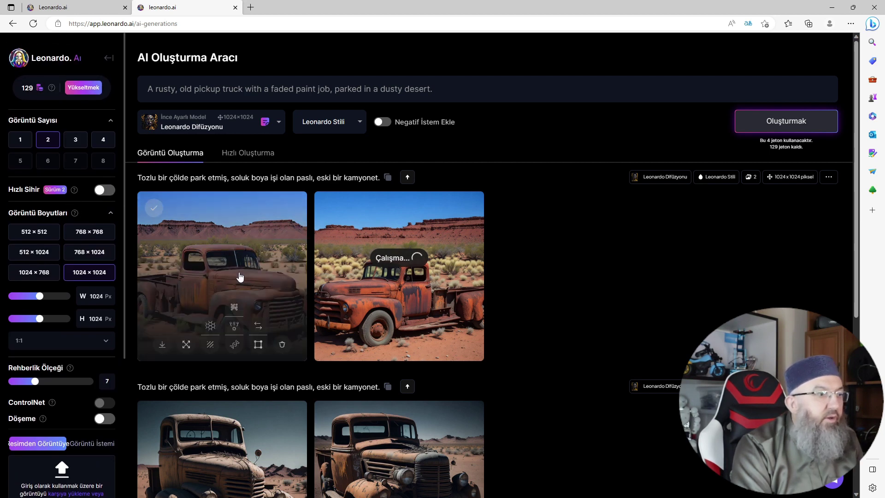
left_click(258, 328)
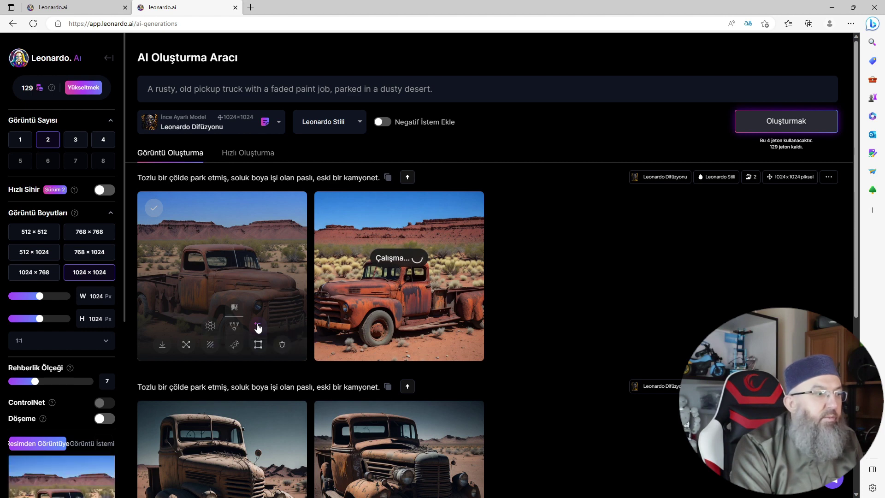
scroll(102, 442, "down", 3)
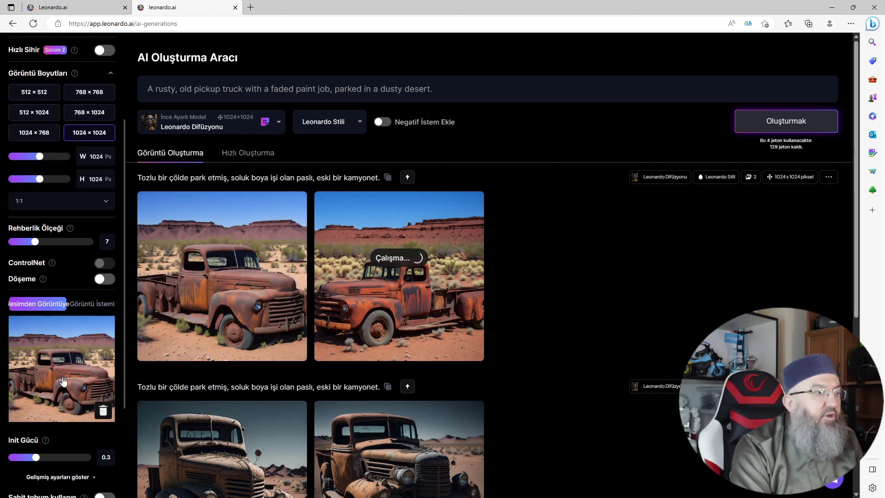
scroll(64, 369, "up", 3)
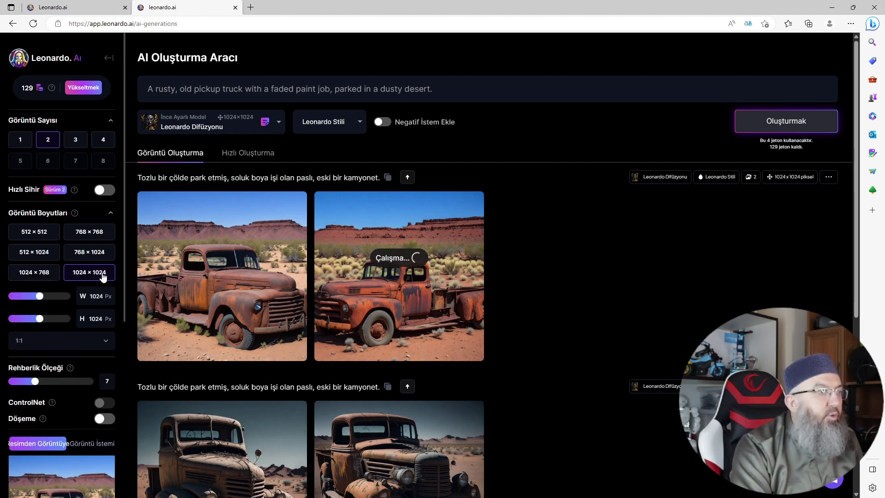
Switch on Prompt Magic and examine how the image input section and generation settings respond.
left_click(105, 189)
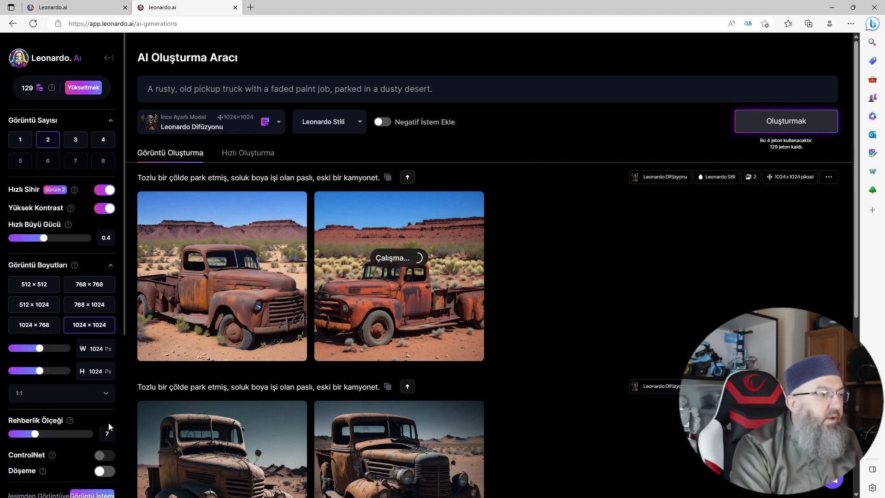
scroll(101, 421, "down", 5)
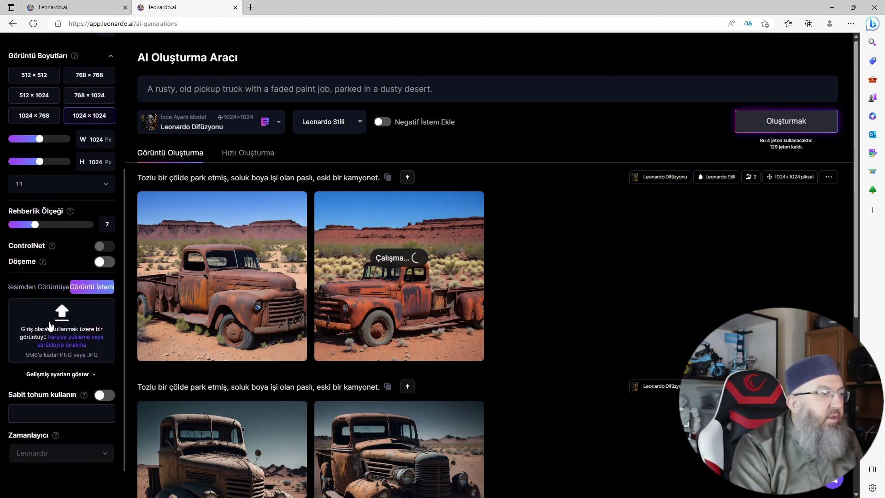
scroll(86, 358, "up", 5)
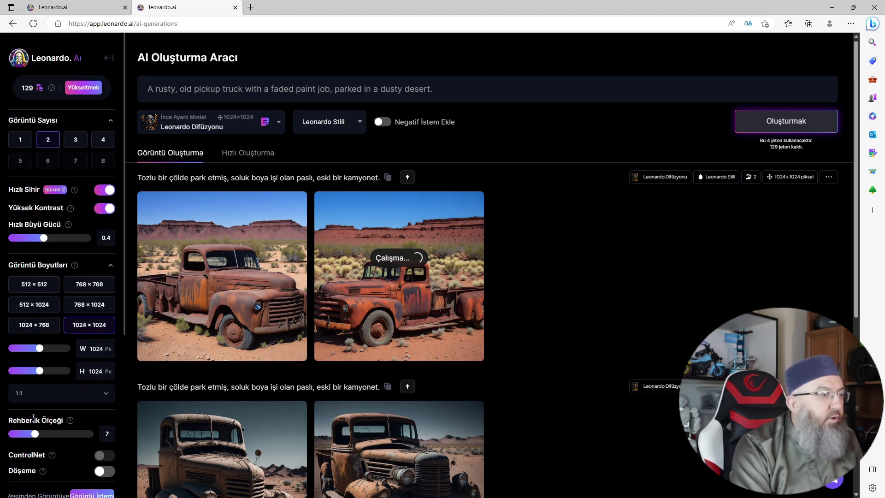
scroll(46, 415, "down", 3)
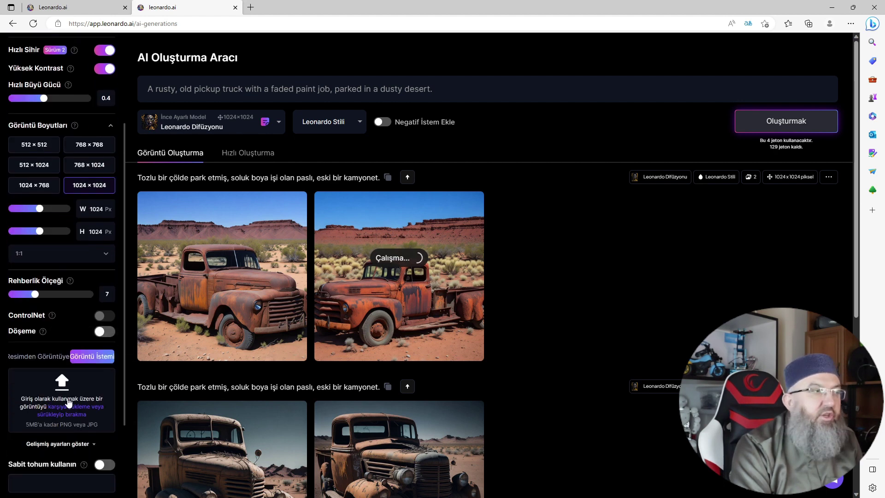
scroll(69, 403, "up", 3)
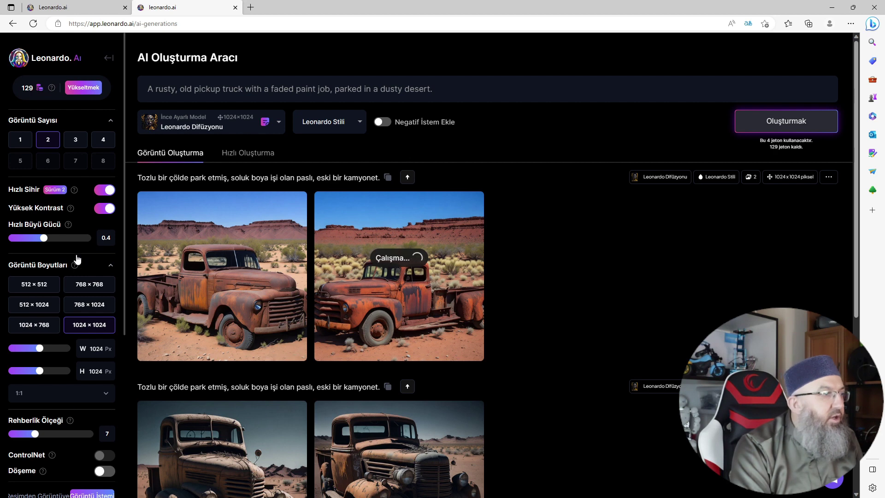
scroll(54, 376, "down", 3)
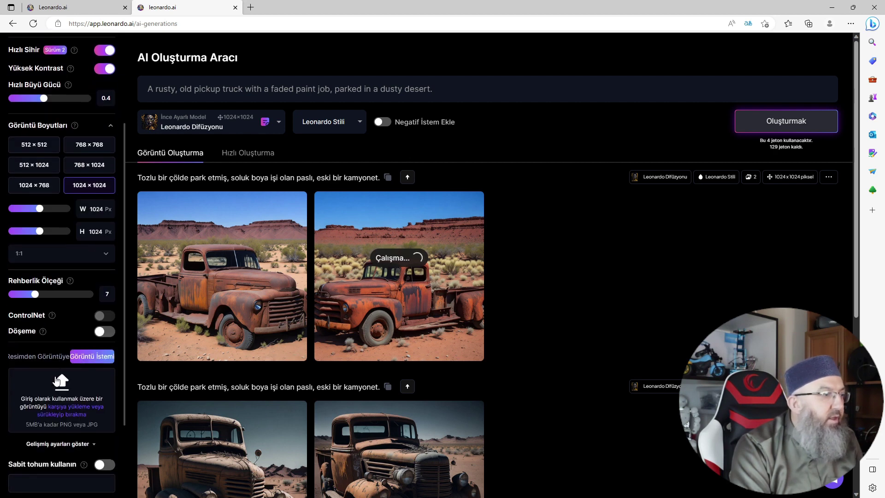
scroll(54, 376, "down", 2)
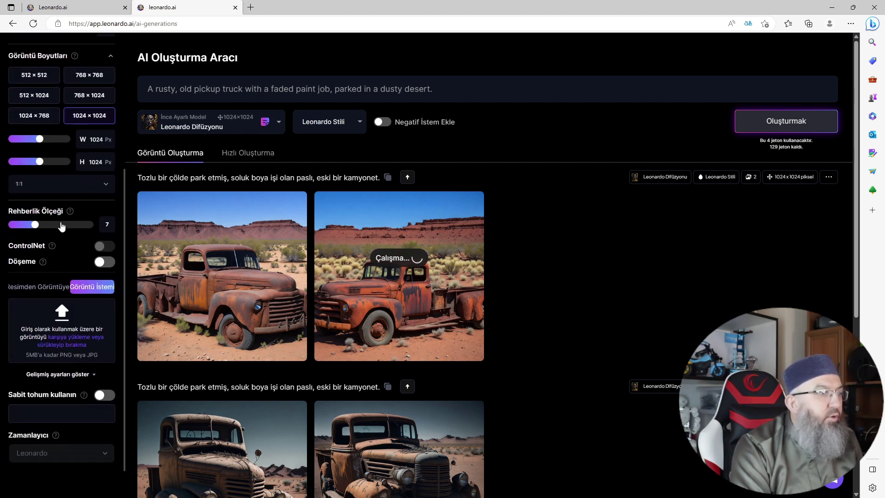
Check the Guidance Scale and ControlNet notes and change the generation model to Stable Diffusion 1.5.
mouse_move(71, 213)
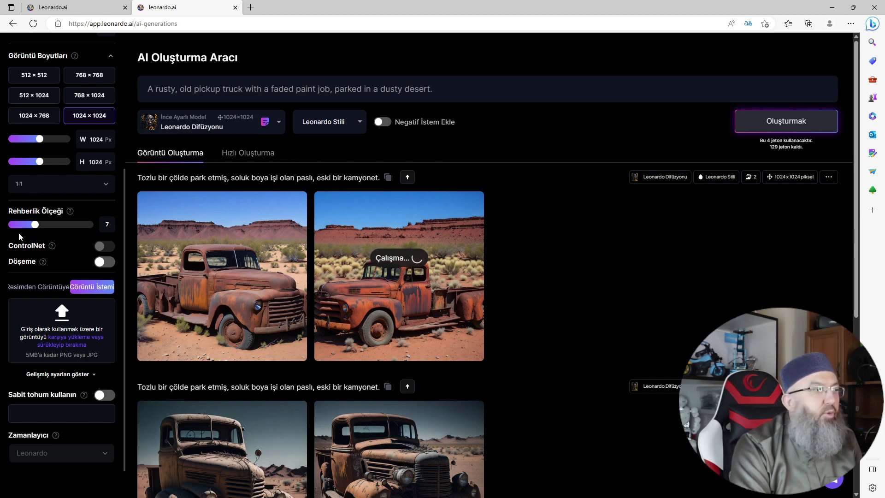
mouse_move(52, 248)
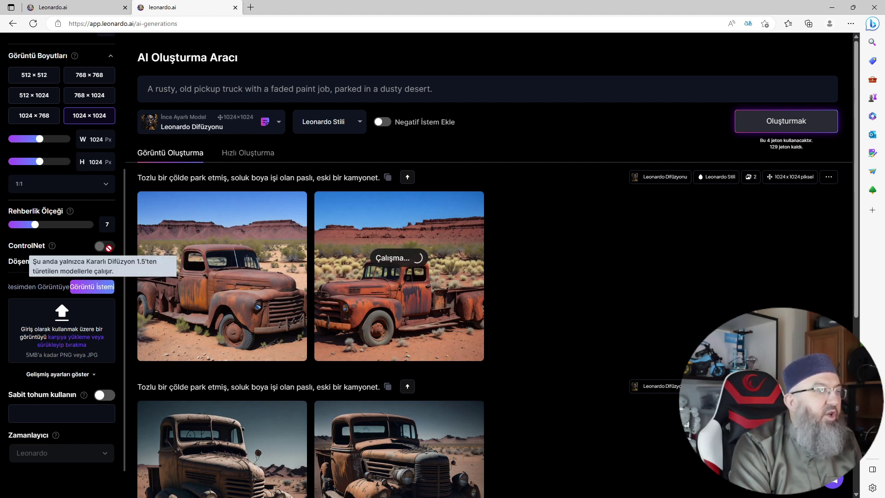
left_click(278, 123)
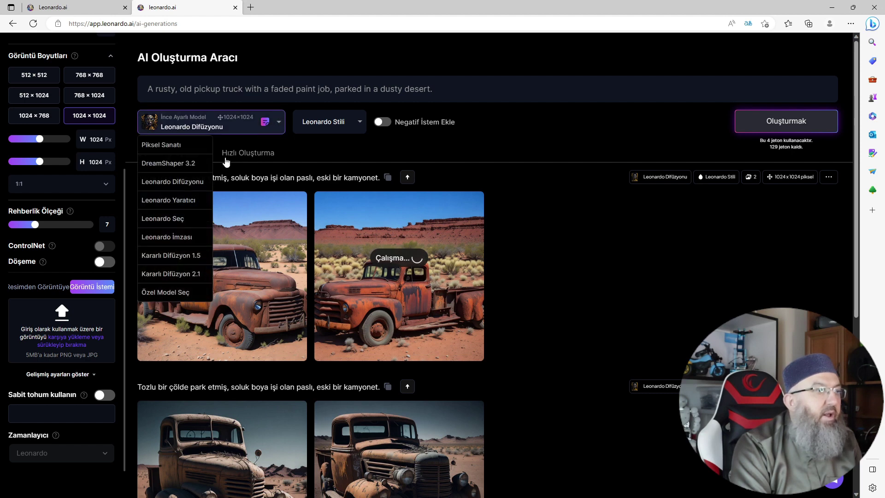
left_click(177, 258)
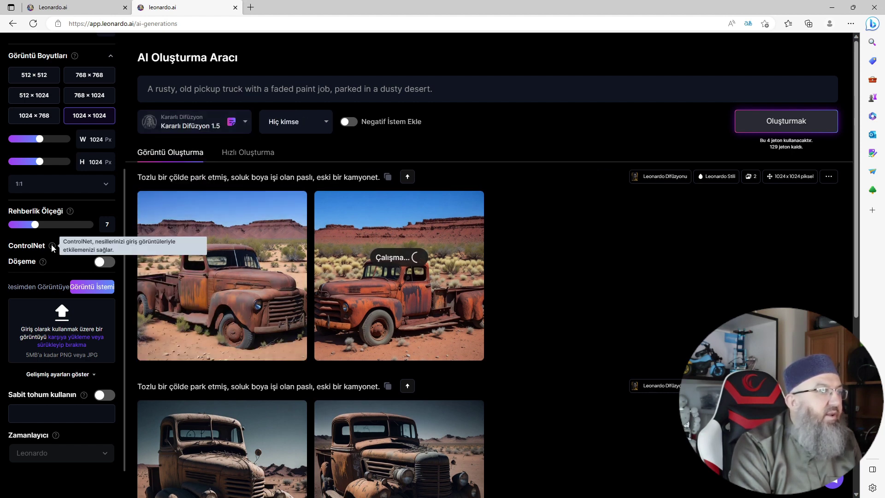
Switch to image-to-image input and replace the rusty truck image with the white flatbed truck picture.
left_click(41, 288)
scroll(63, 366, "up", 3)
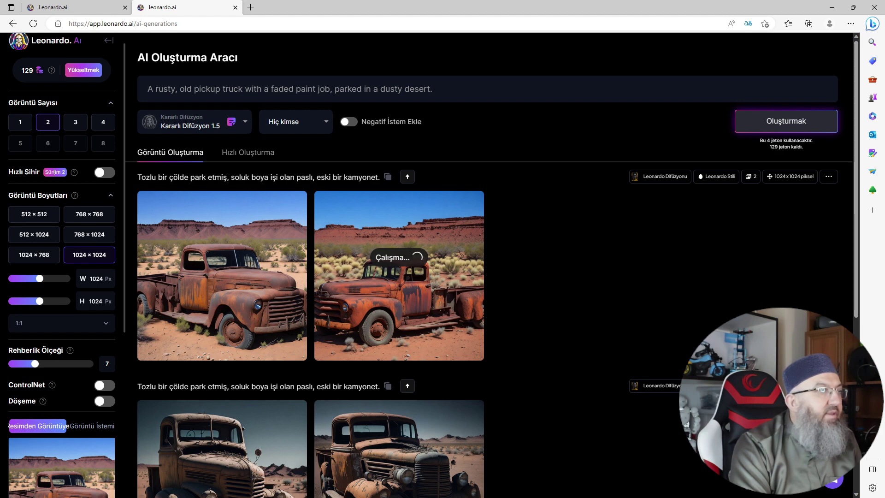
scroll(104, 300, "down", 5)
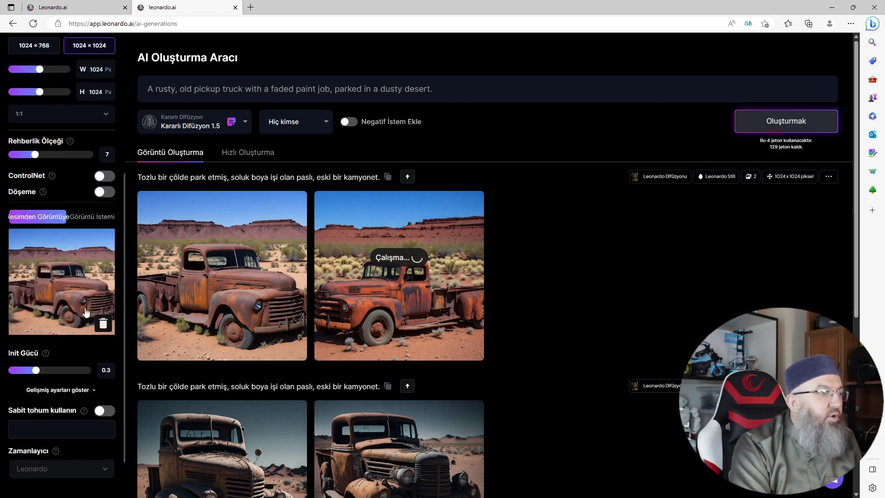
left_click(103, 325)
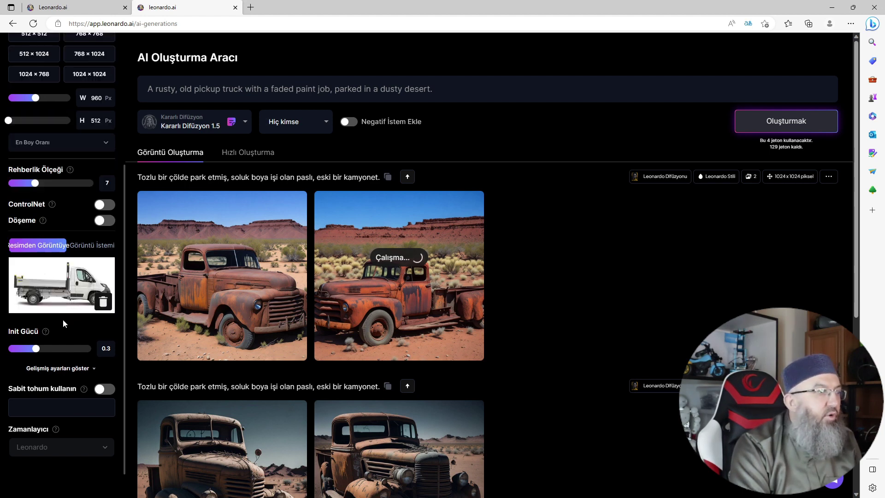
Enable ControlNet and set its mode to Depth to Image.
left_click(105, 204)
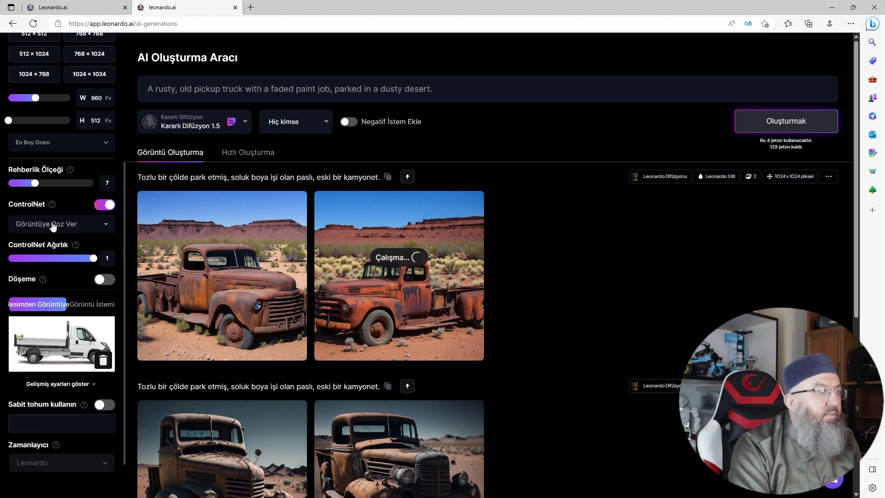
left_click(91, 230)
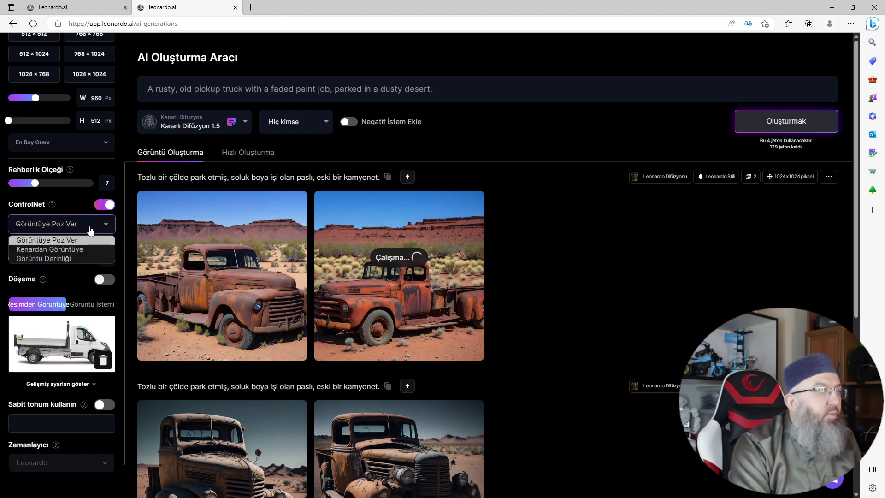
left_click(43, 259)
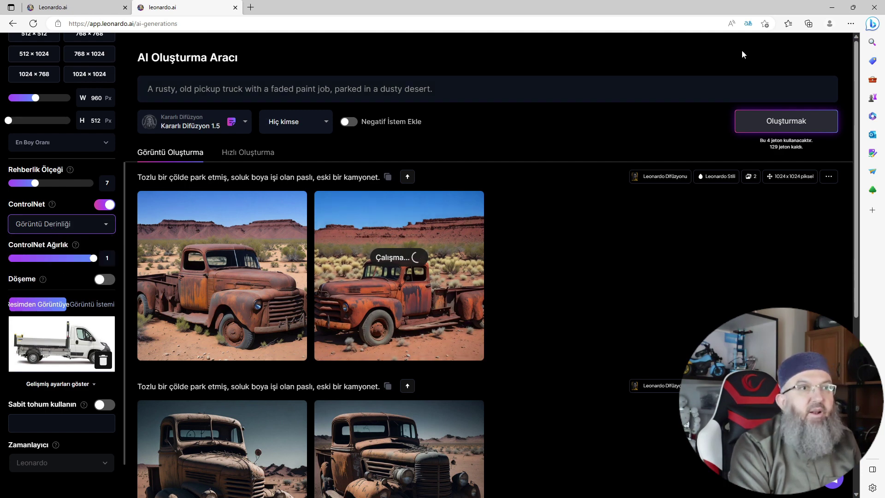
Restore the page to its original English text and generate two rusty pickup images with the depth-based ControlNet.
left_click(748, 25)
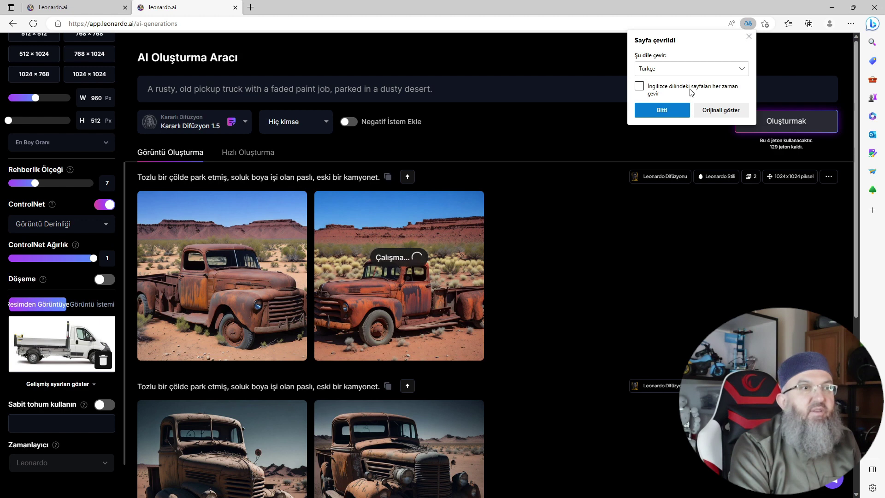
left_click(722, 111)
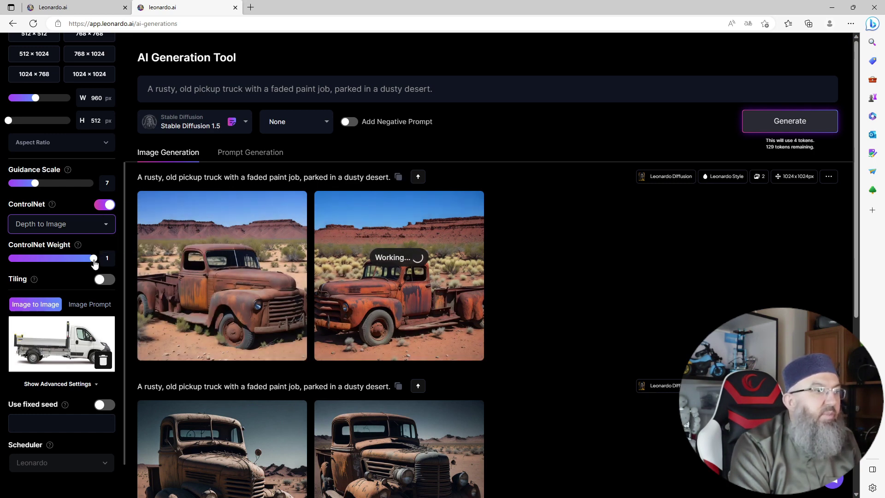
left_click(785, 121)
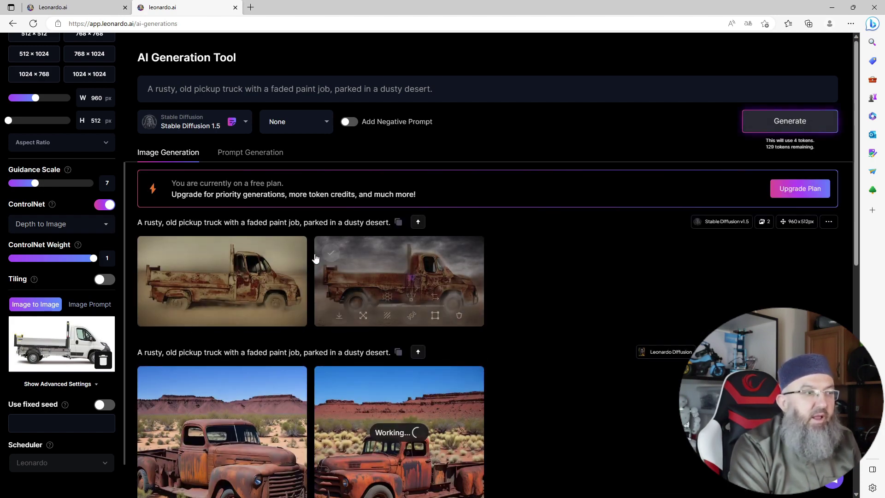
Try the Edge to Image ControlNet mode and restore Depth to Image.
left_click(60, 224)
left_click(64, 251)
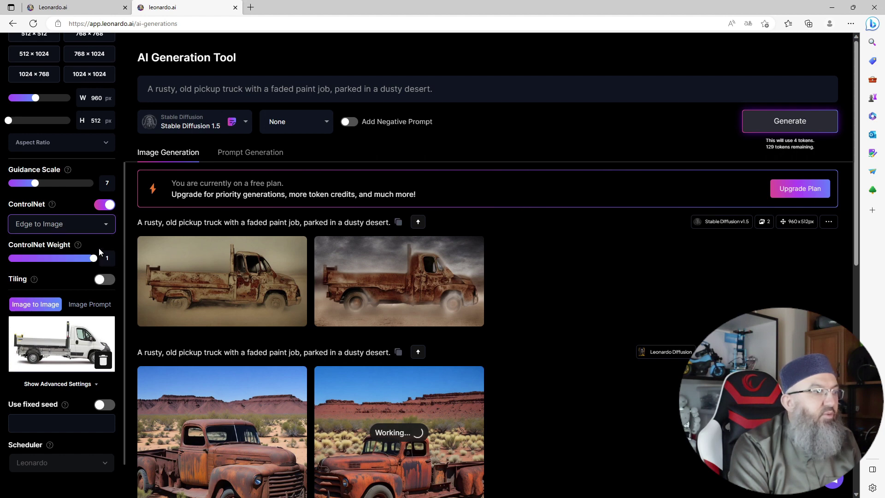
left_click(67, 225)
left_click(56, 260)
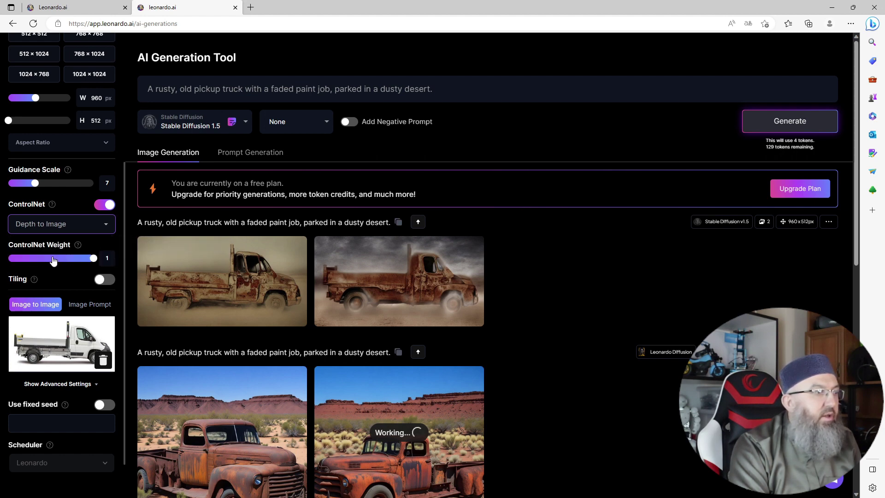
Set the ControlNet Weight to 0.4 and generate another pair of rusty pickup images.
left_click_drag(54, 259, 42, 259)
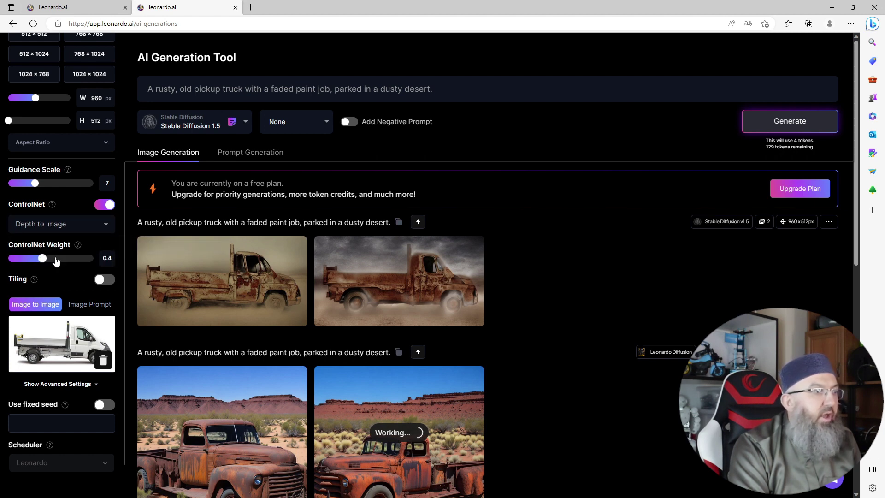
left_click(790, 123)
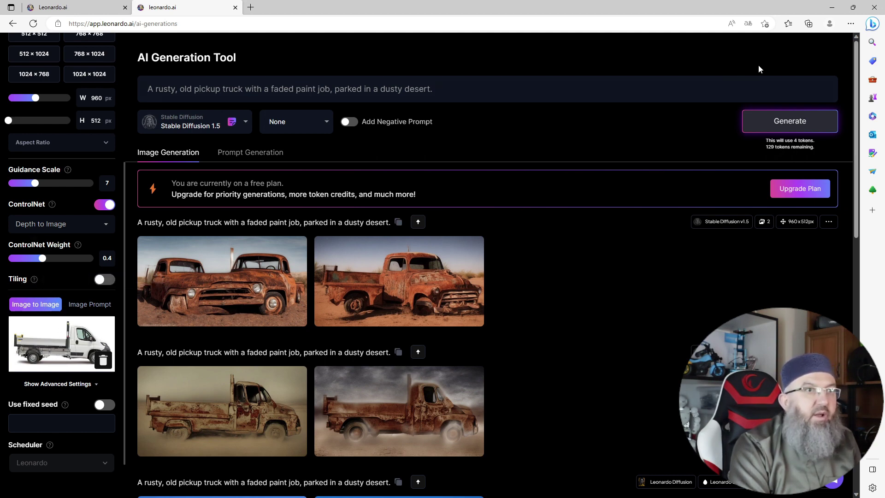
Translate the image generation page from English into Turkish.
left_click(748, 25)
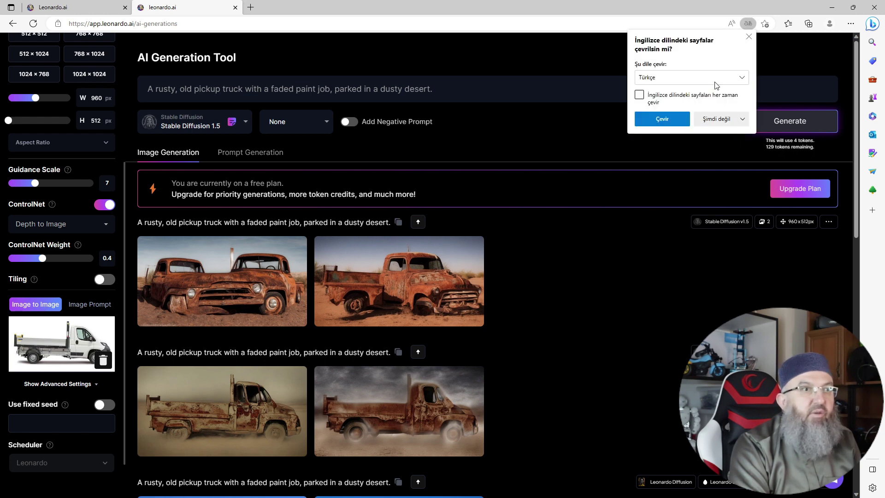
left_click(665, 118)
mouse_move(43, 280)
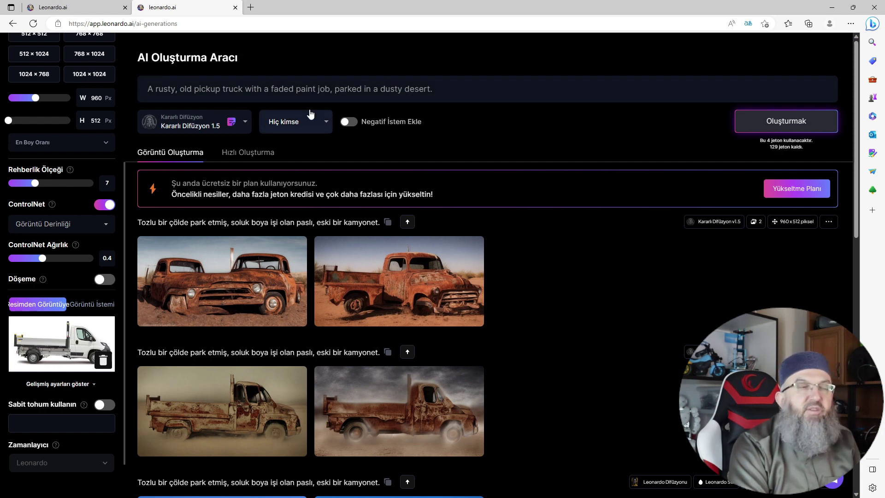
View the second rusty pickup image of the 1024 × 1024 Leonardo Diffusion pair enlarged, and close the preview.
mouse_move(235, 260)
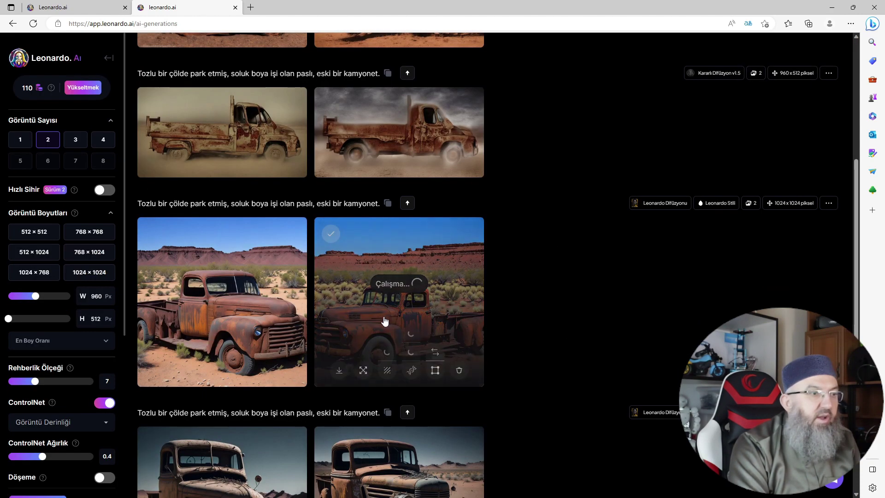
mouse_move(383, 318)
left_click(446, 277)
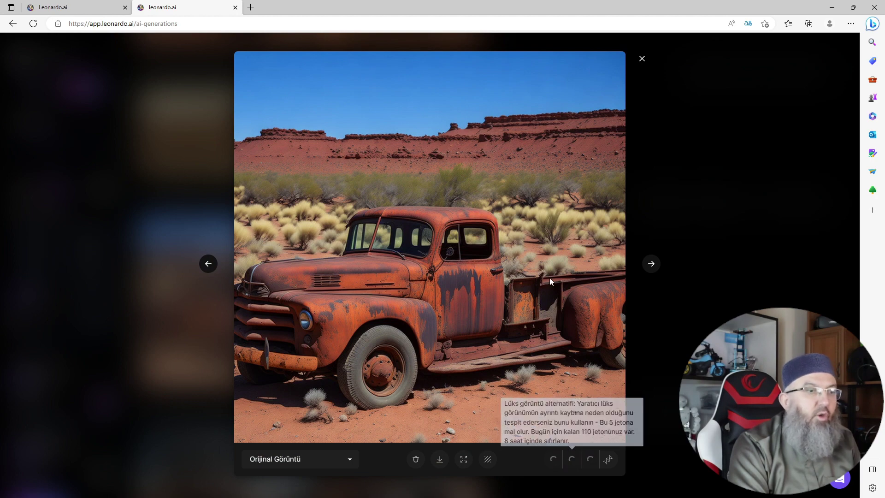
left_click(642, 60)
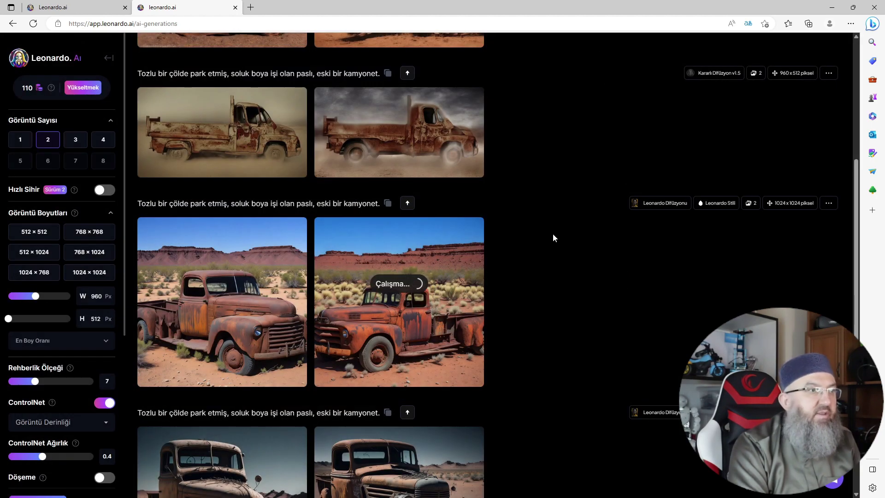
Go back to the home page and open the Canvas editor.
scroll(530, 244, "up", 6)
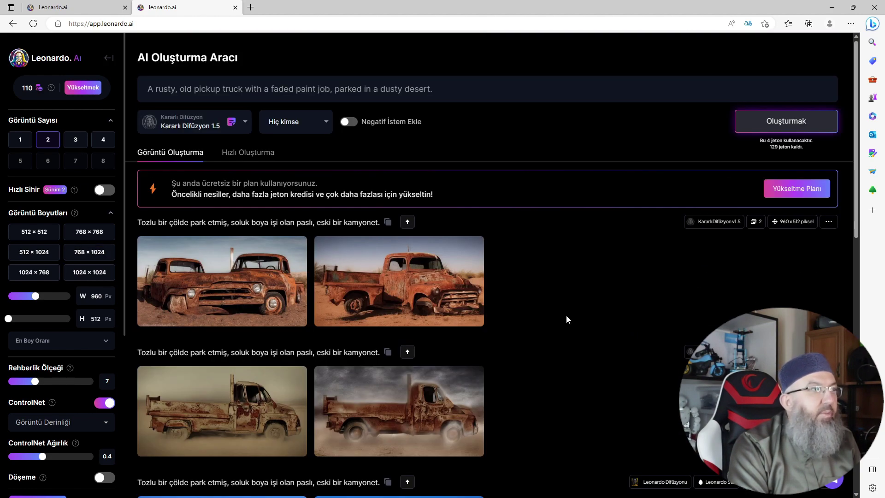
key("alt+Left")
left_click(51, 300)
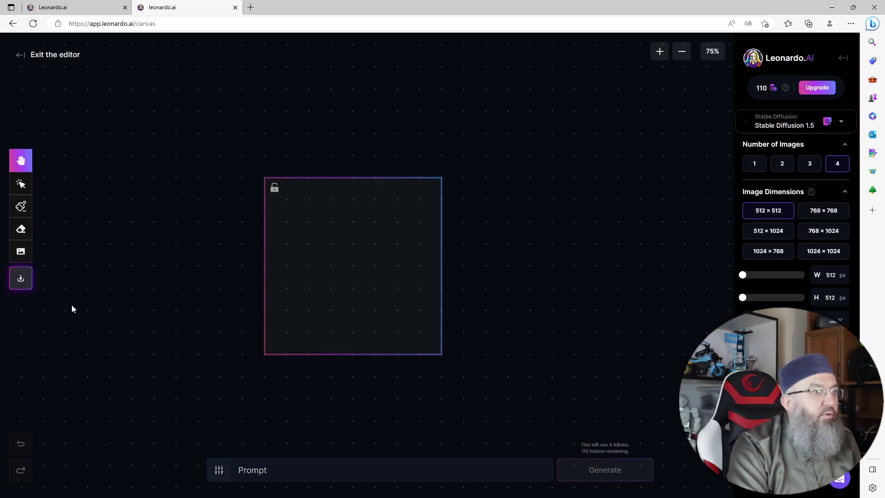
Translate the editor into Turkish and import the rusty red pickup with desert mesas from the previous generations onto the canvas.
left_click_drag(325, 267, 367, 275)
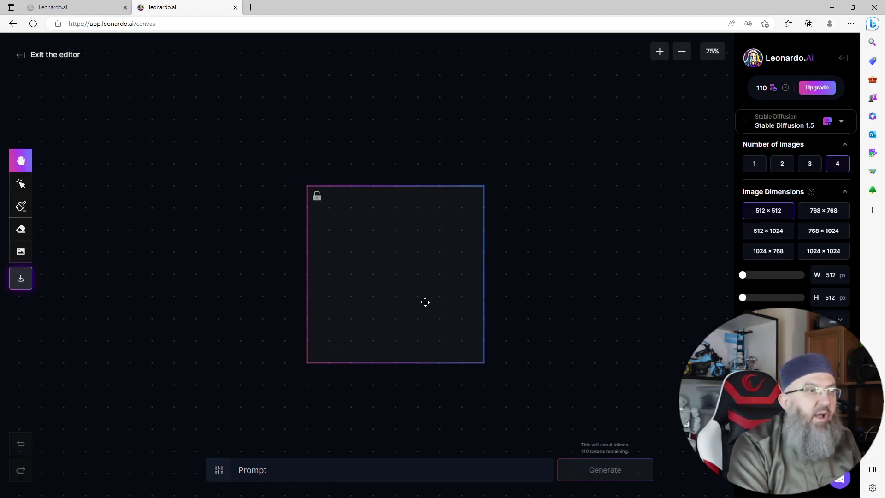
left_click(21, 251)
left_click(748, 24)
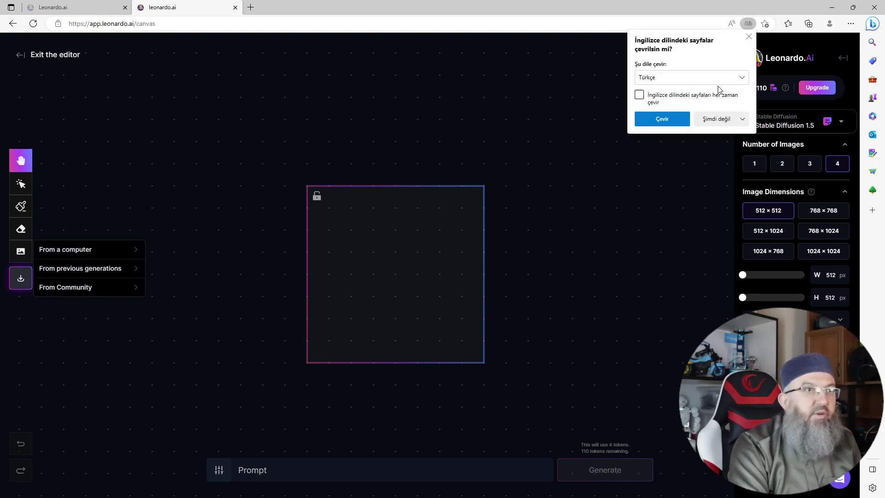
left_click(672, 122)
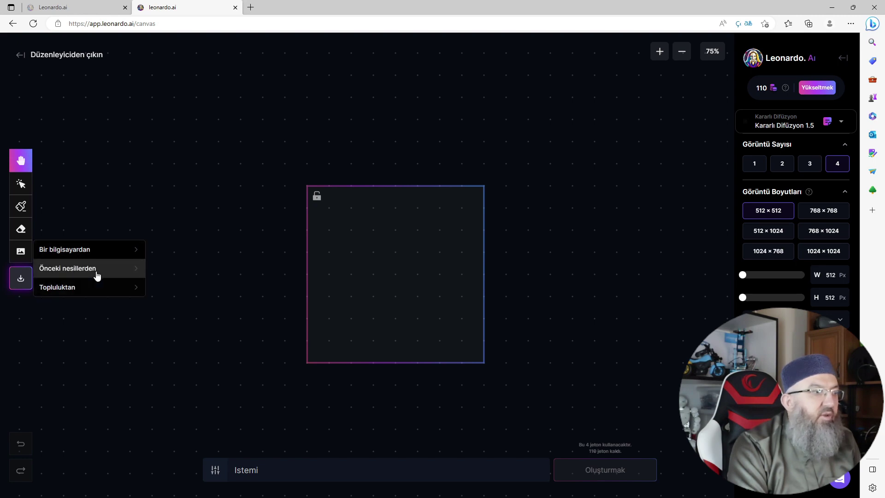
left_click(98, 272)
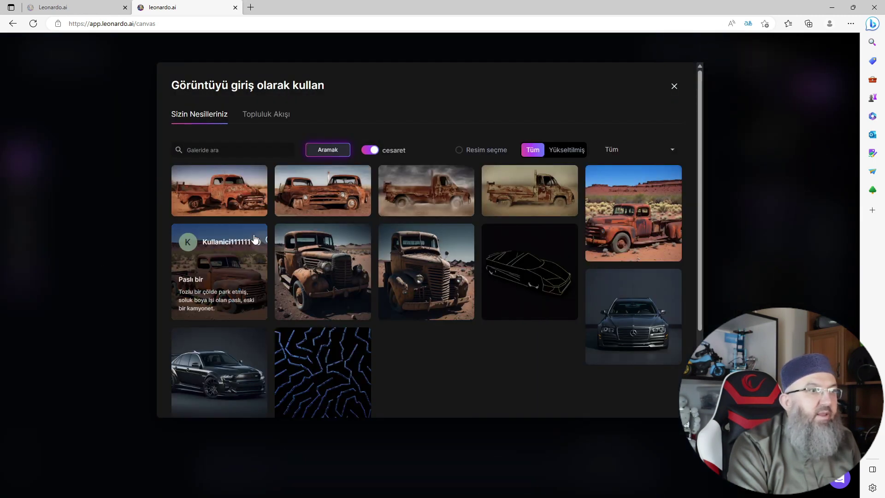
left_click(638, 208)
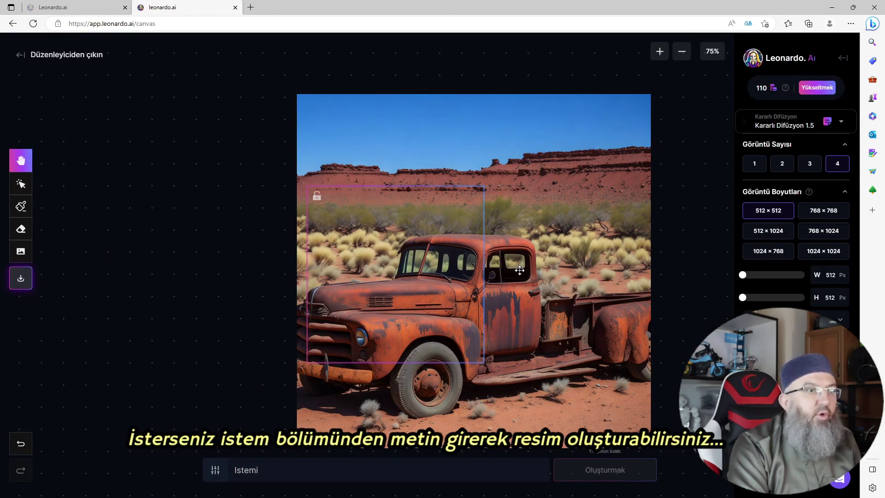
Set the generation frame to 1024 × 1024 and align it over the blank area in front of the pickup, overlapping the image.
left_click(21, 183)
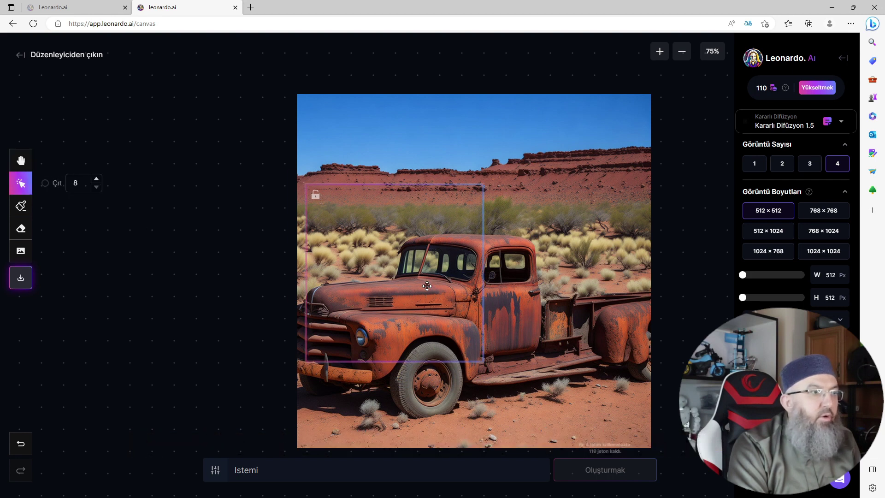
left_click_drag(430, 290, 297, 199)
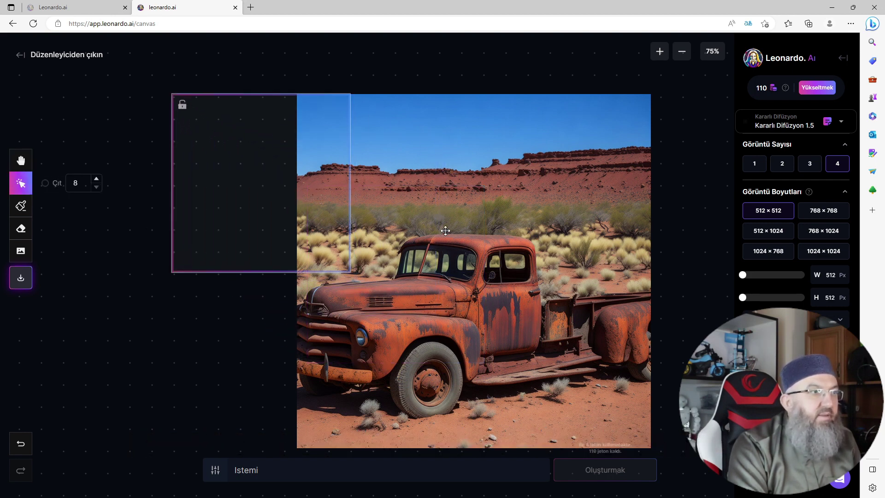
left_click(824, 253)
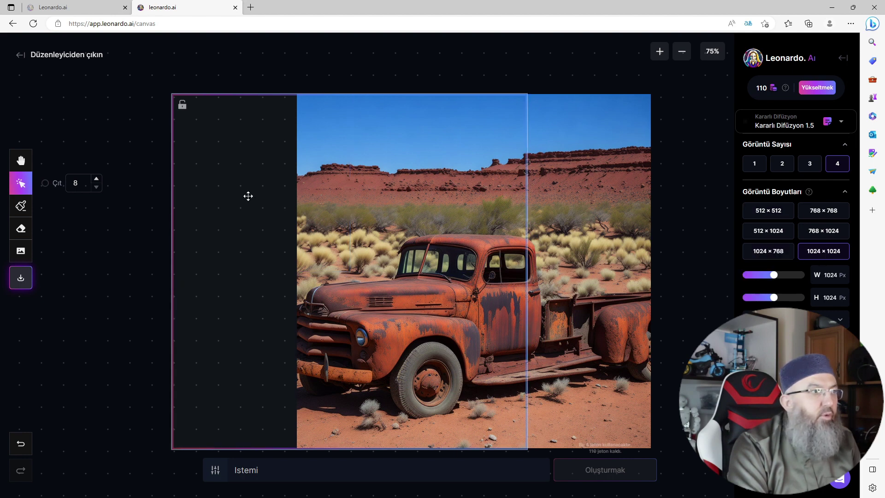
mouse_move(420, 234)
left_mouse_down()
mouse_move(394, 234)
mouse_move(427, 234)
left_mouse_up()
left_click_drag(271, 224, 258, 224)
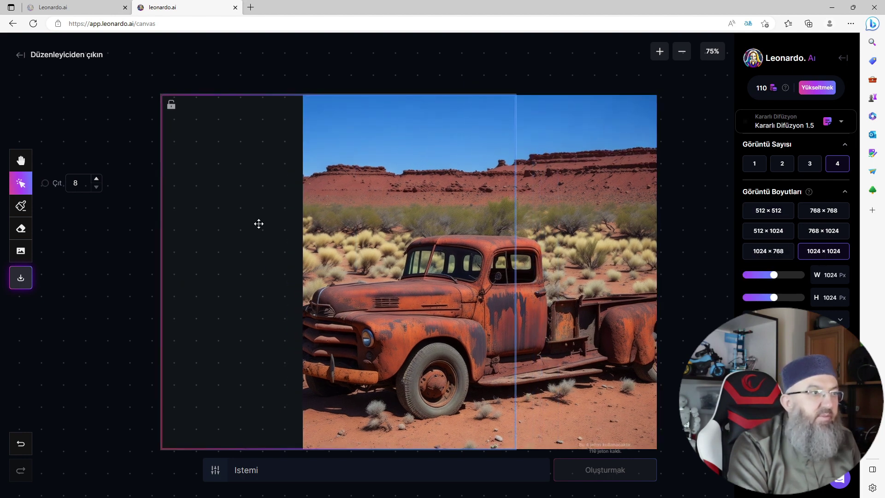
scroll(288, 109, "up", 10)
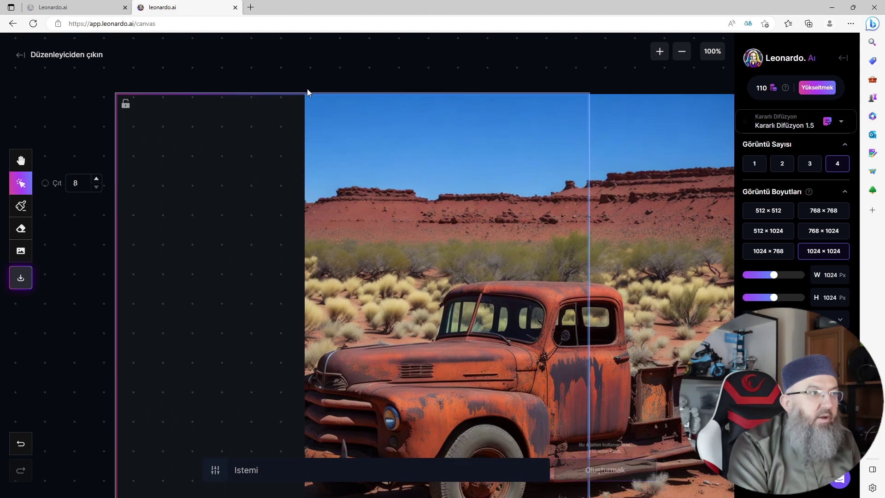
scroll(298, 107, "up", 2)
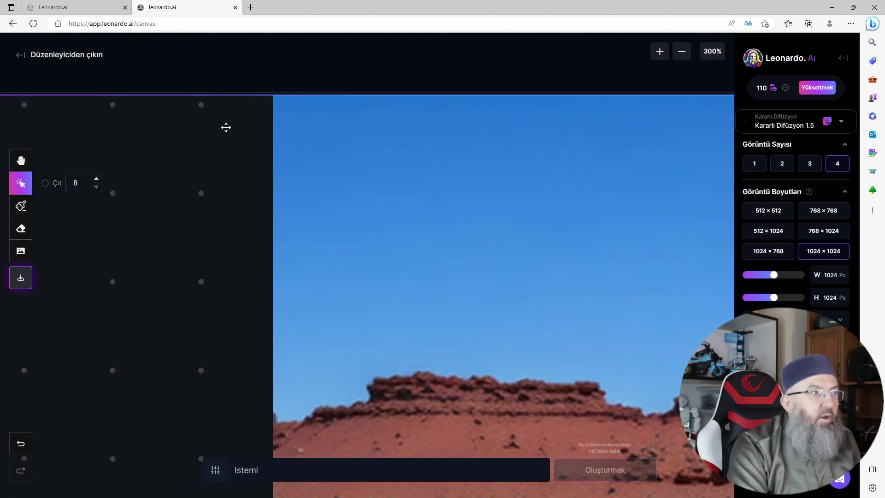
scroll(249, 130, "down", 14)
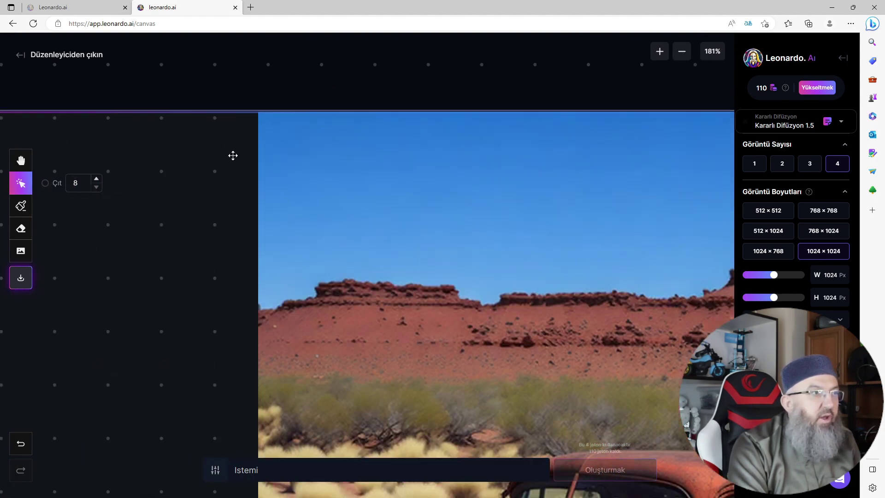
scroll(140, 334, "up", 3)
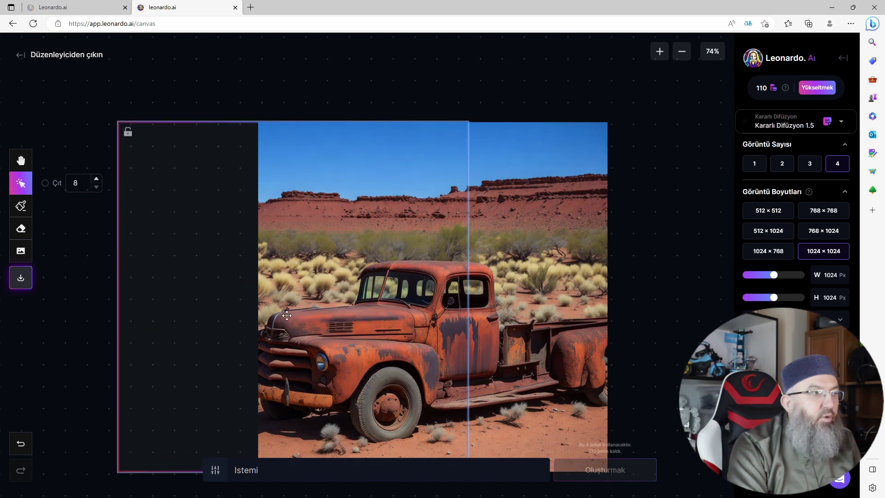
Generate four extensions with the prompt "Complete the front of the pickup truck in the desert", leaving the negative prompt empty.
scroll(650, 277, "down", 2)
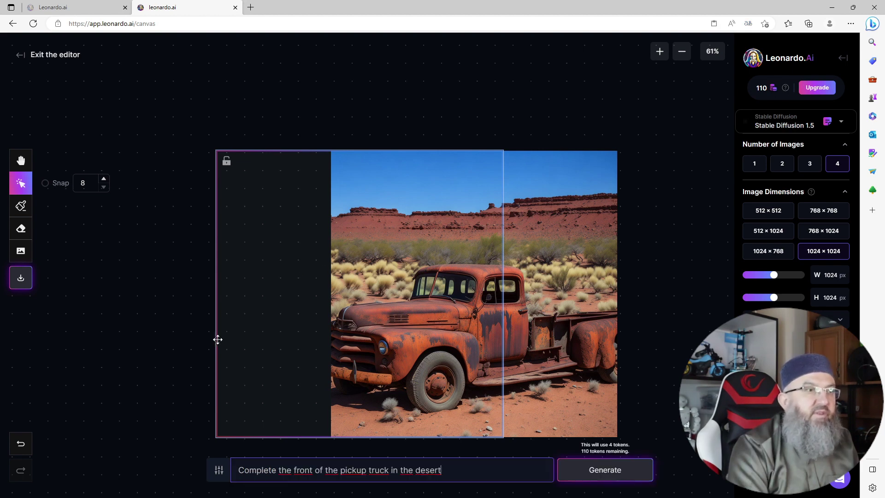
left_click(219, 471)
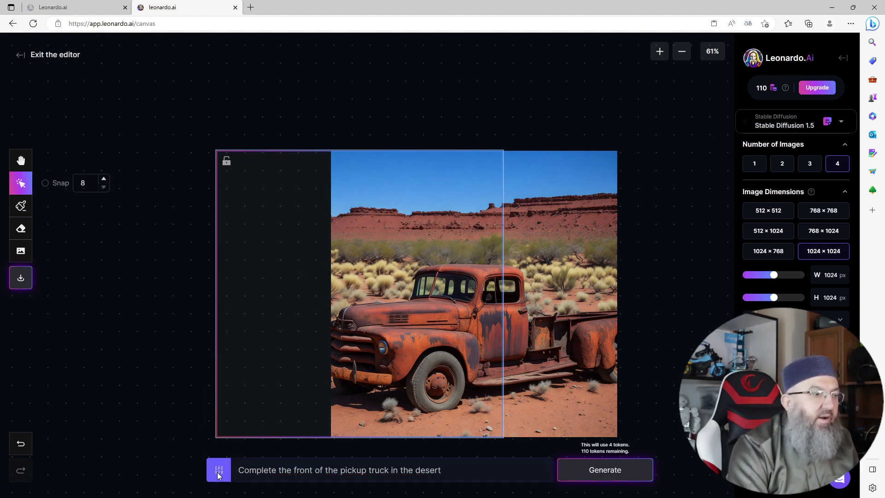
left_click(259, 426)
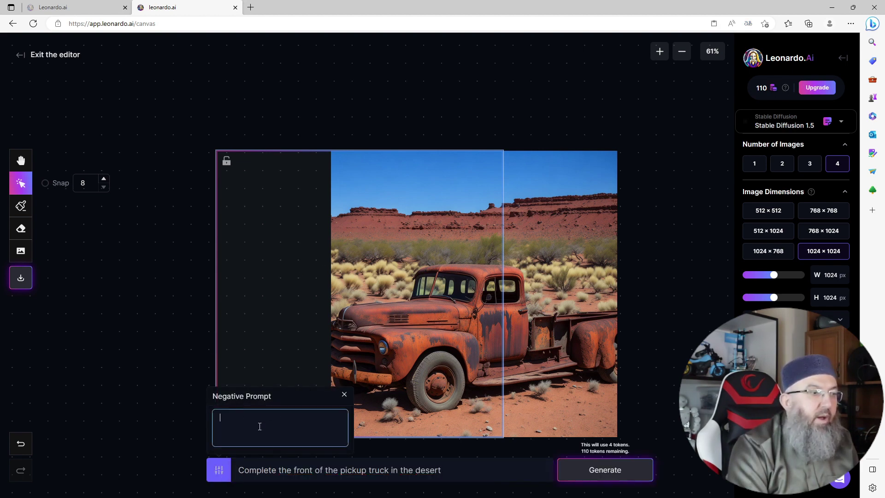
left_click(344, 394)
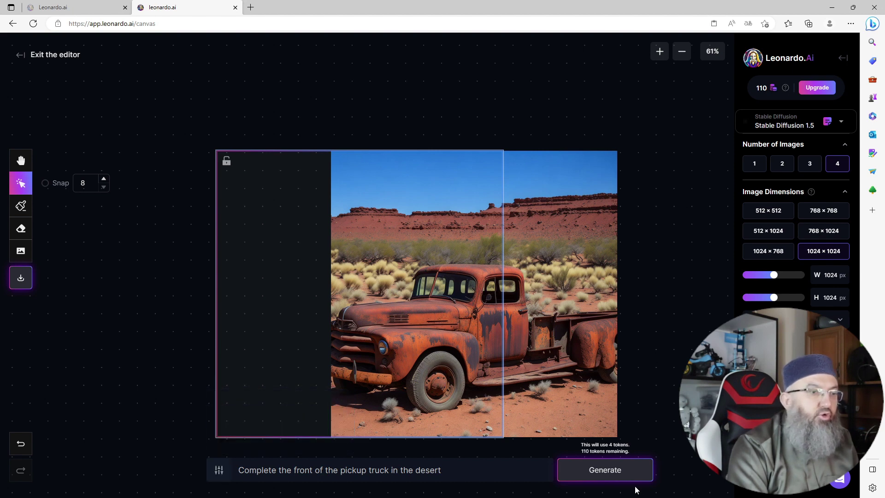
left_click(609, 476)
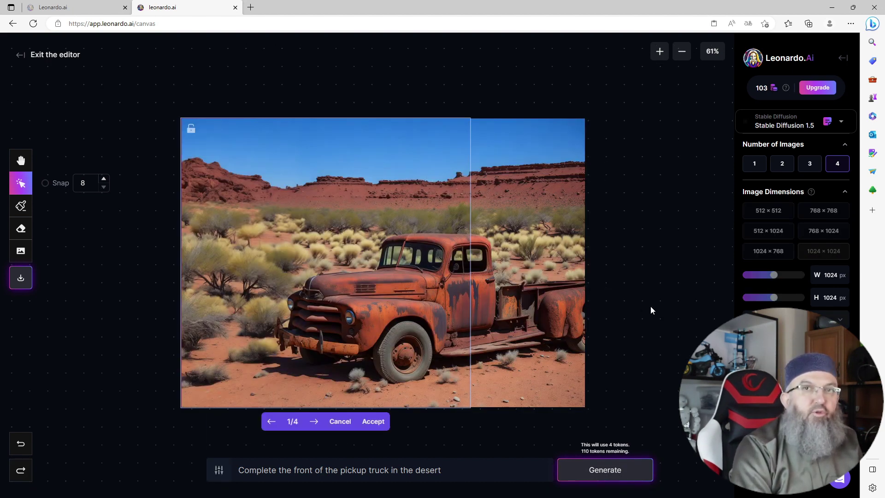
Browse back and forth through the four generated variations of the extended pickup image to compare them.
left_click(315, 422)
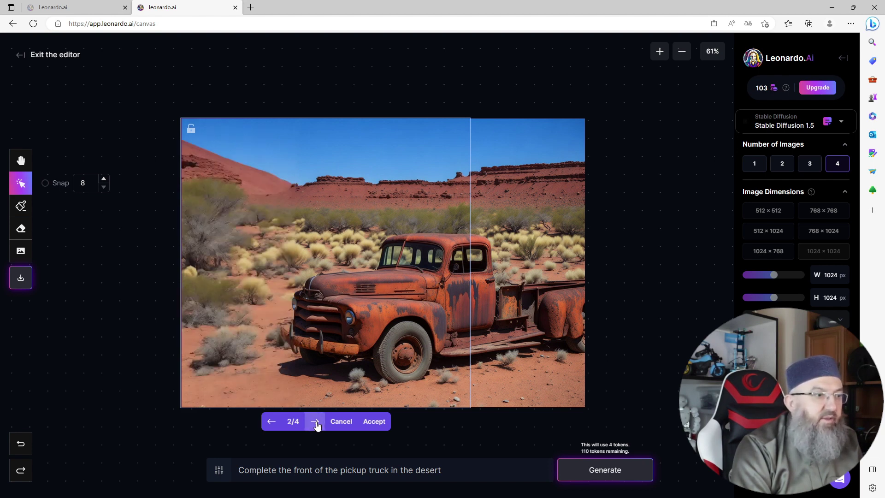
left_click(315, 422)
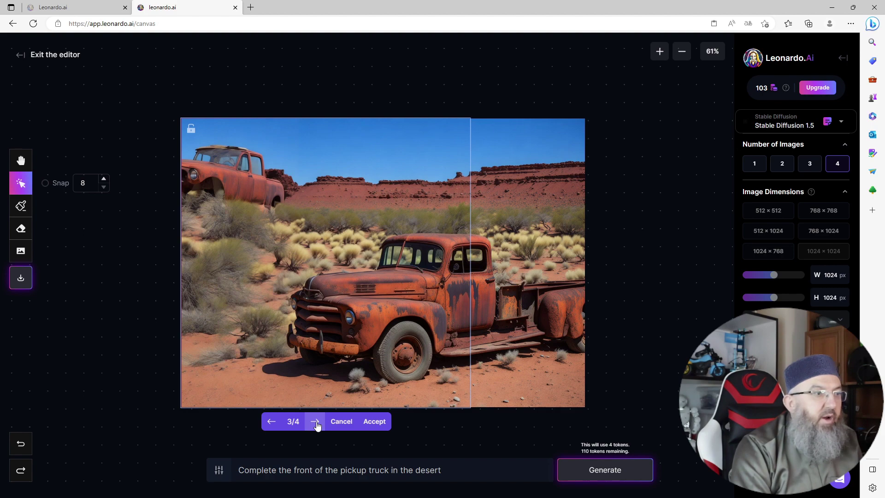
left_click(315, 422)
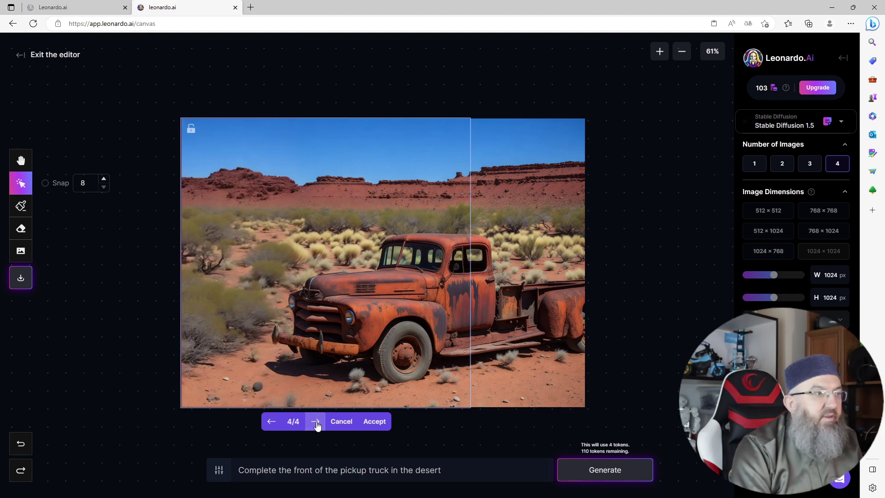
left_click(270, 422)
left_click(270, 421)
left_click(270, 422)
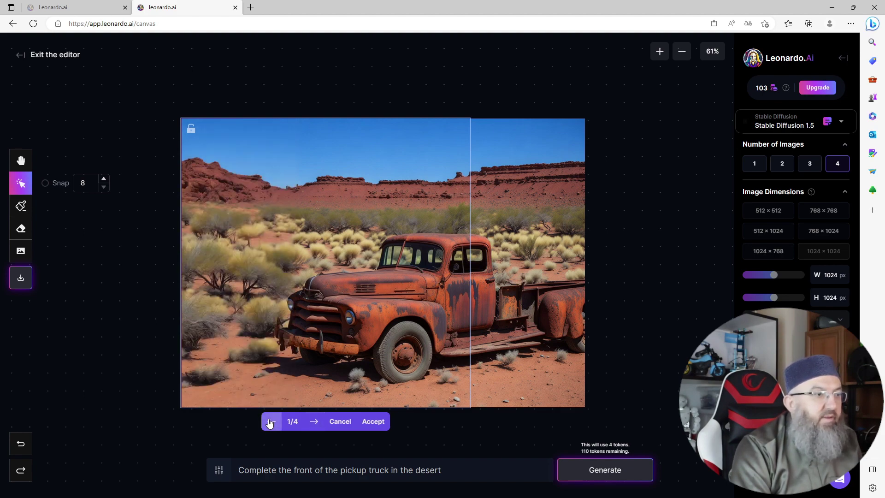
left_click(270, 422)
left_click(315, 422)
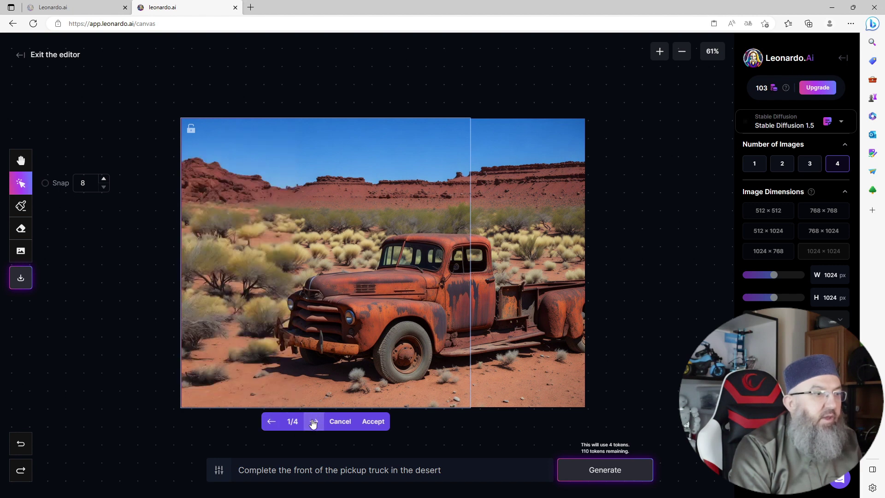